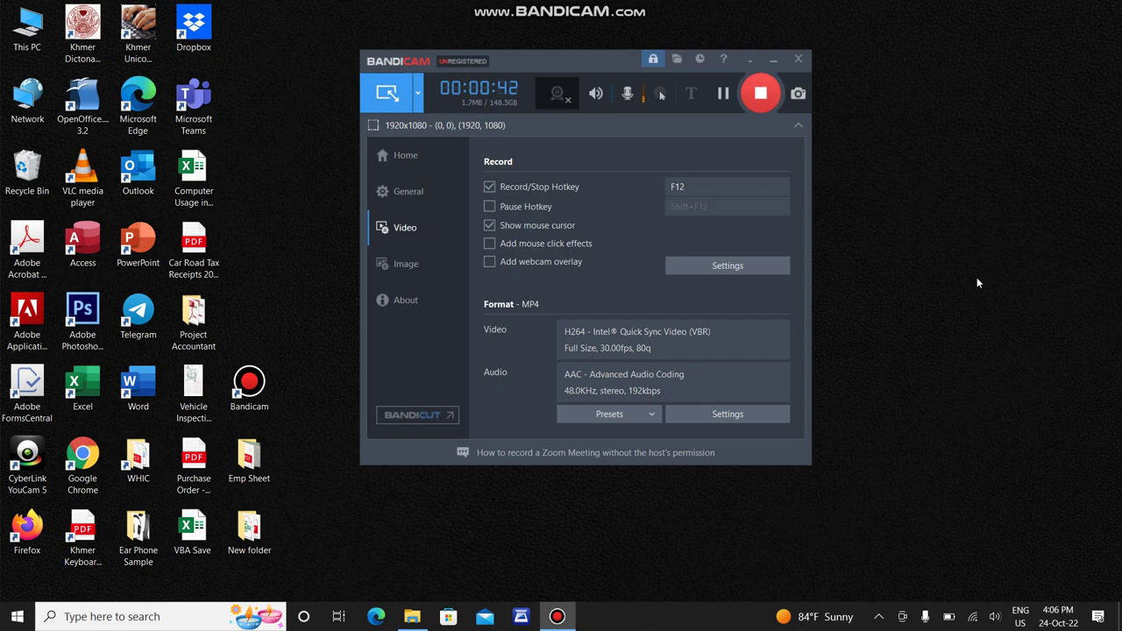
Launch Google Chrome from its desktop icon while Bandicam records the full screen
double_click(94, 455)
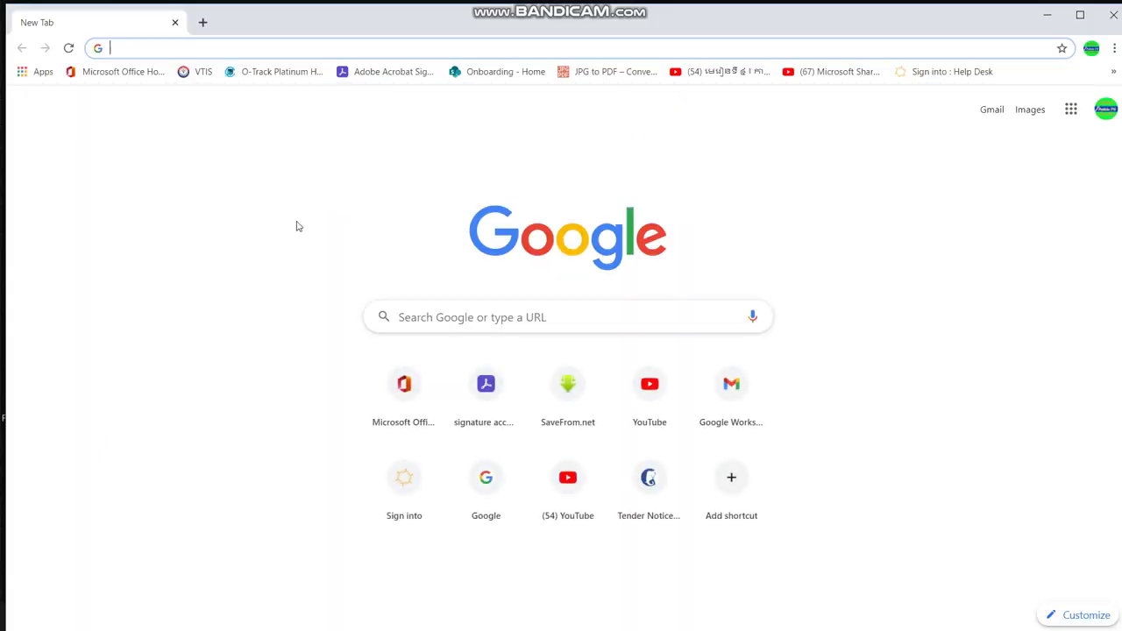
Load the Adobe Acrobat Sign login page from the Chrome bookmarks bar
left_click(386, 74)
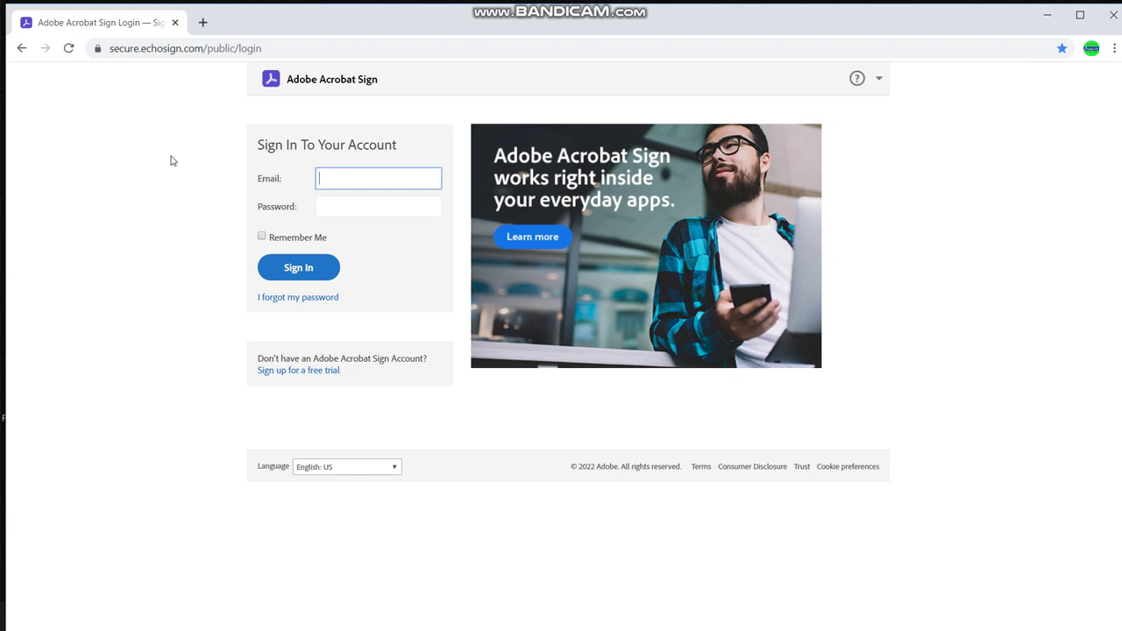
Sign in with the autocompleted account e-mail and the account password
left_click(383, 208)
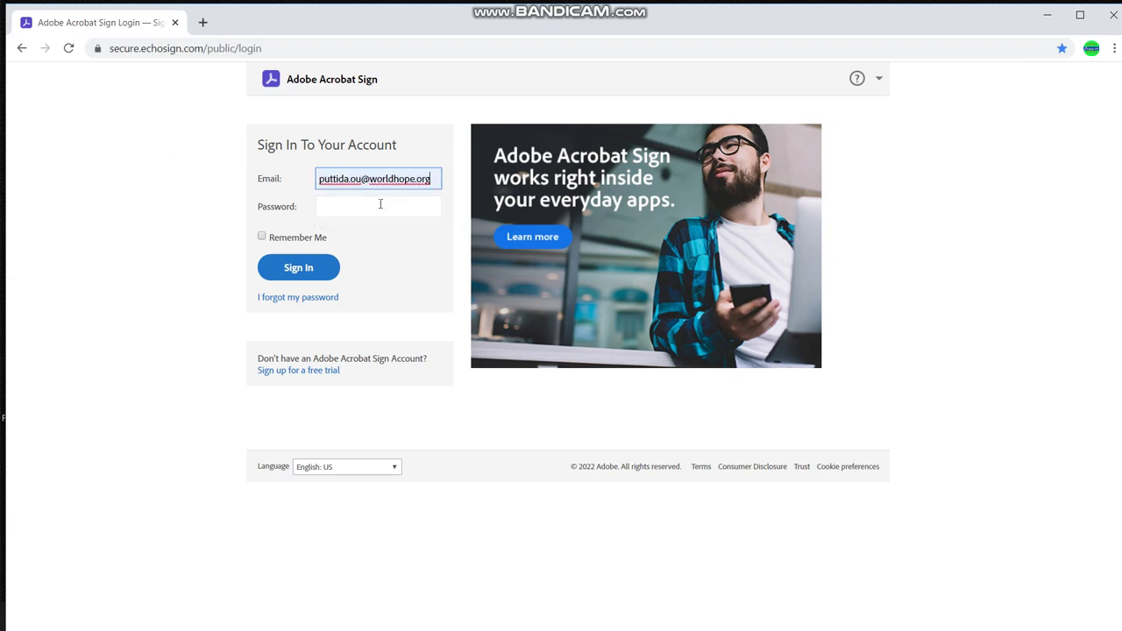
left_click(375, 205)
type("•")
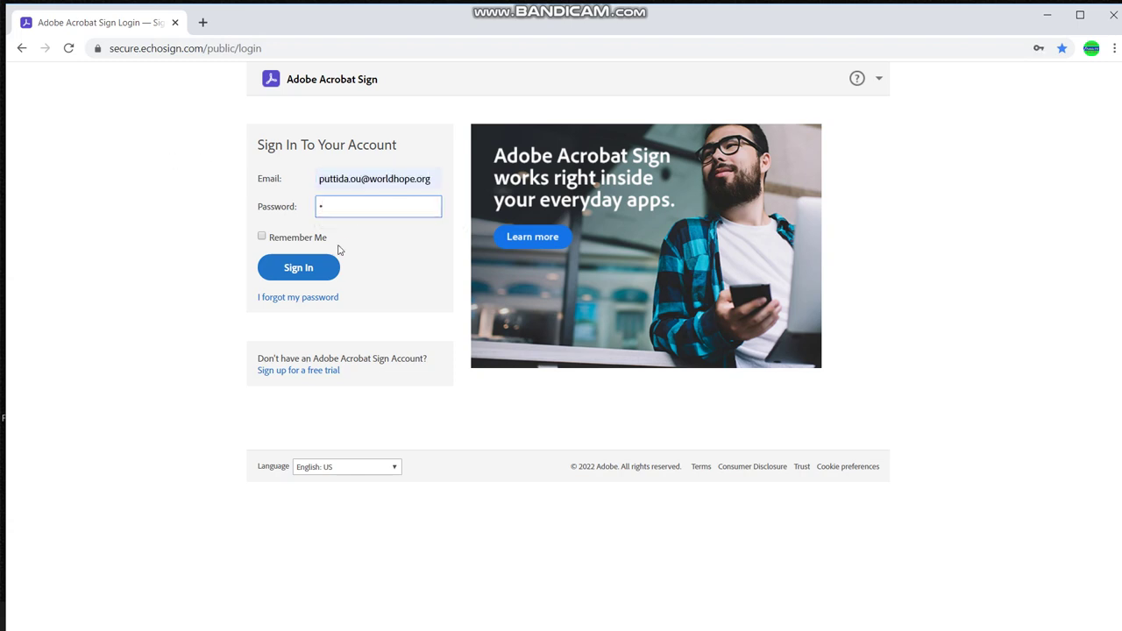
left_click(325, 270)
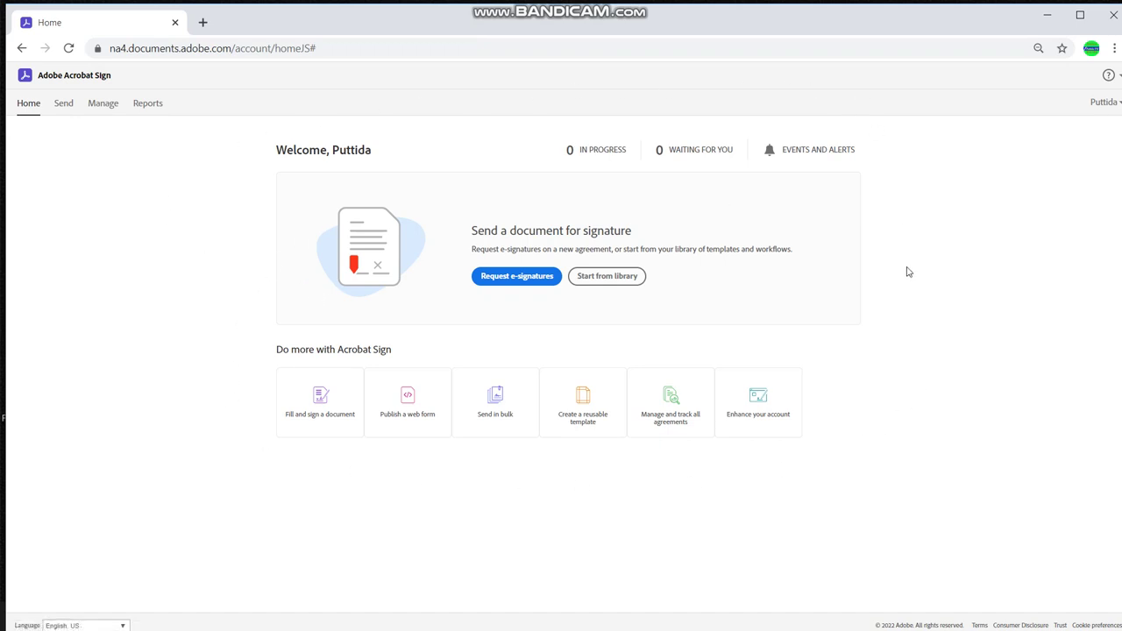
Start an e-signature request and add two suggested e-mail addresses as signers 1 and 2
left_click(496, 280)
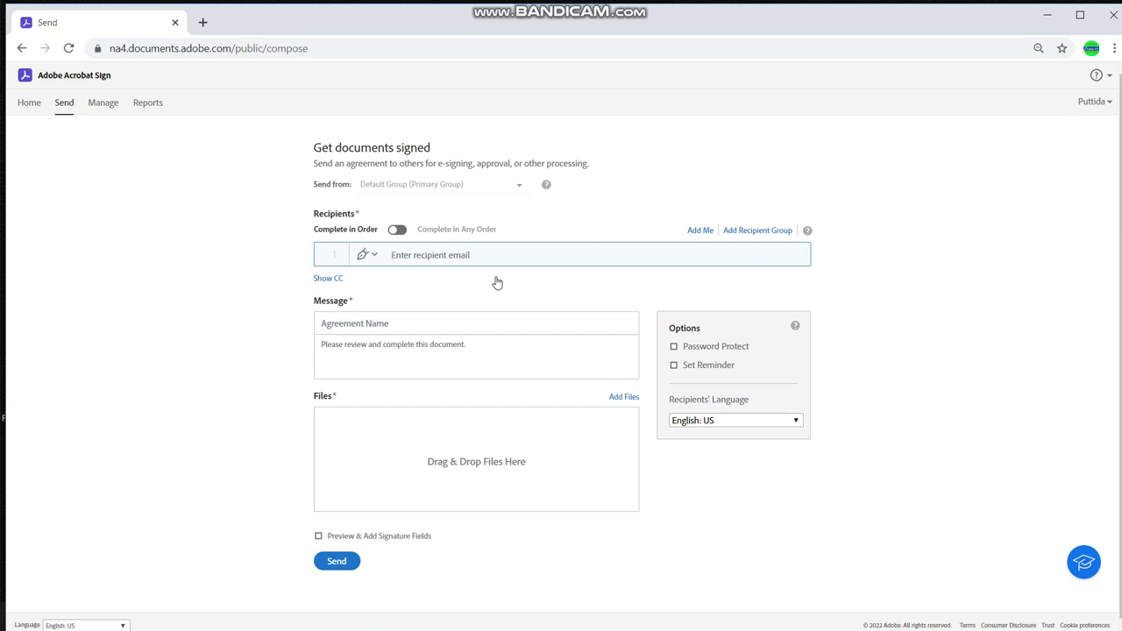
type("e")
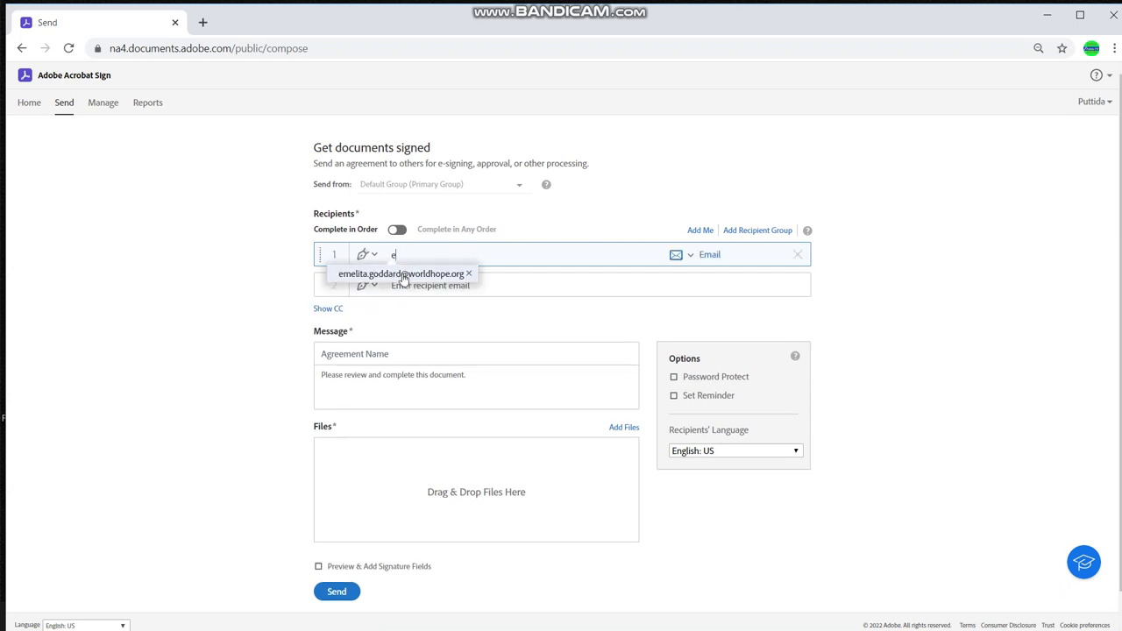
left_click(403, 274)
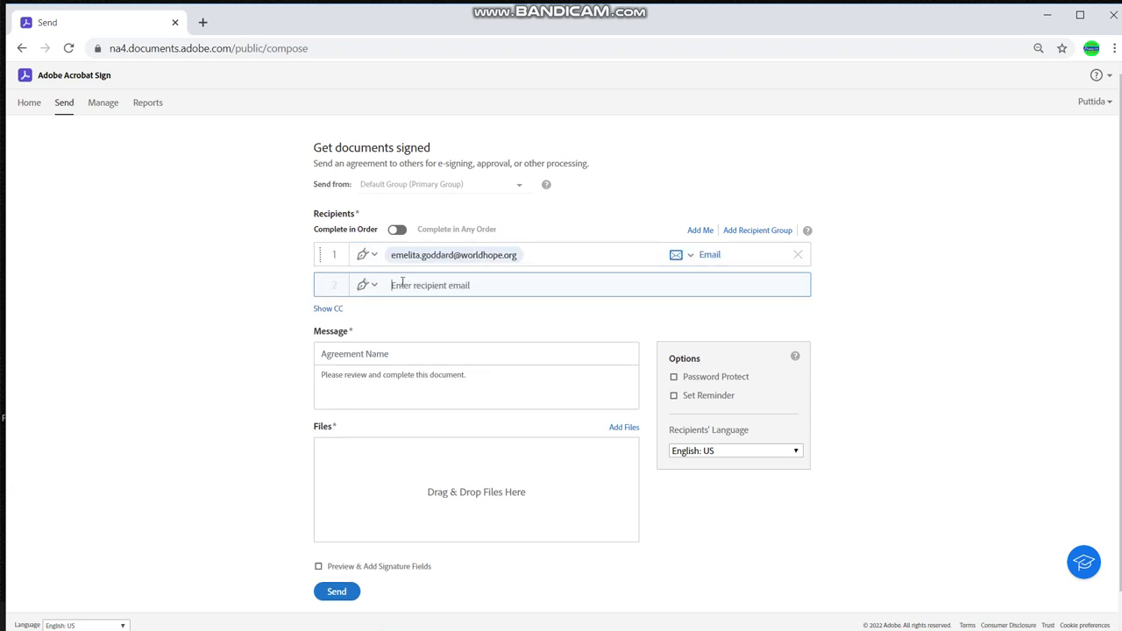
type("s")
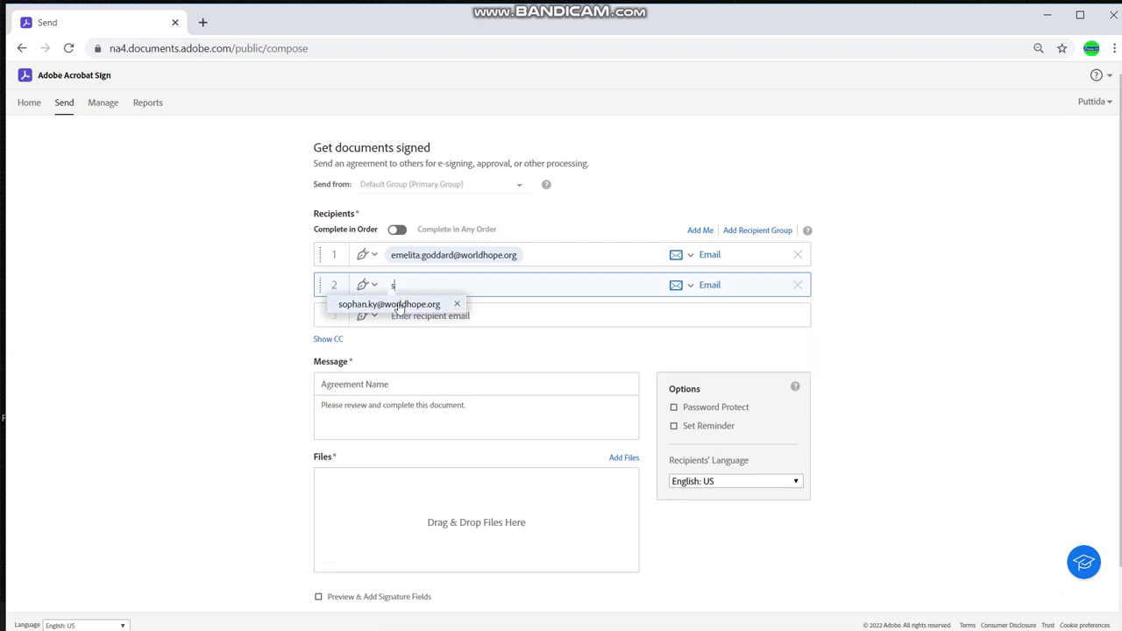
left_click(399, 304)
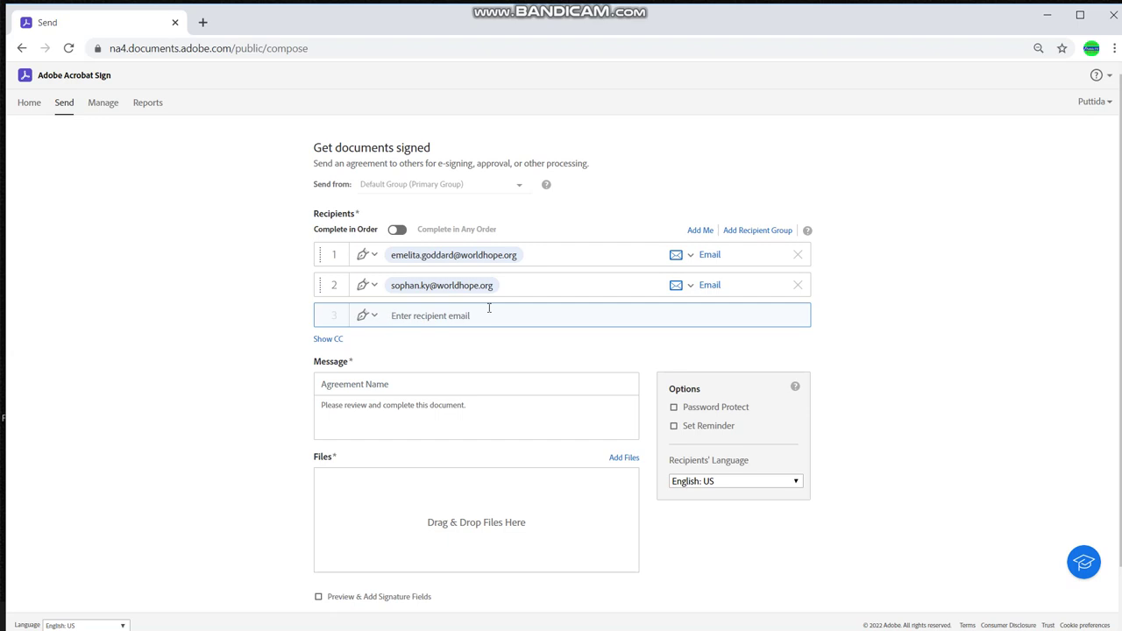
Reveal the CC field and add three suggested colleague addresses as CC recipients
left_click(332, 341)
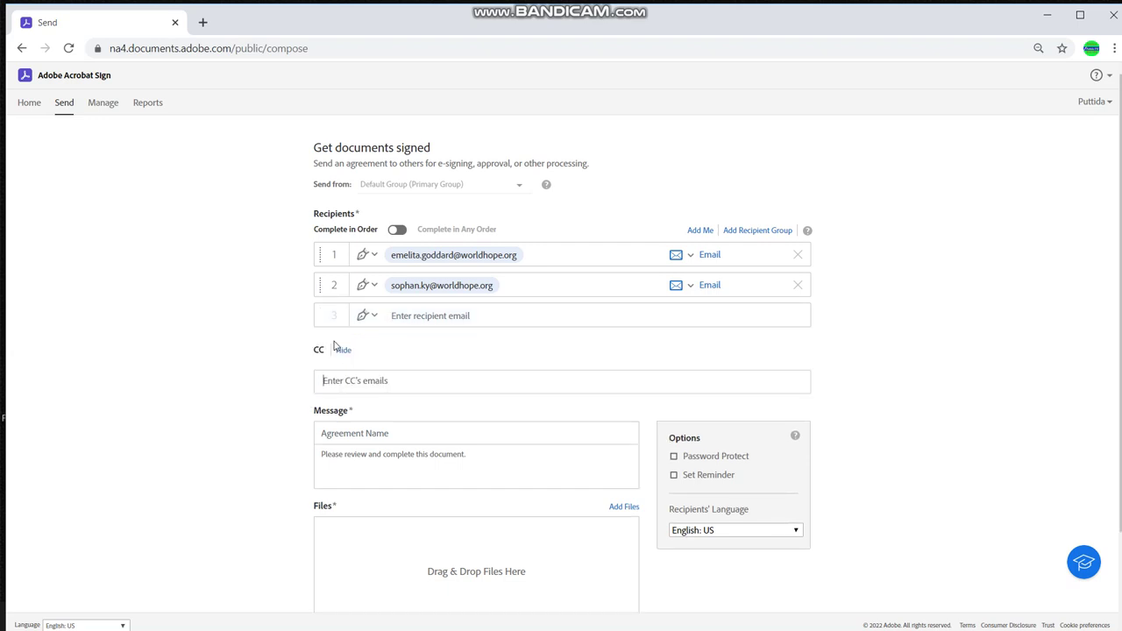
scroll(271, 355, "down", 1)
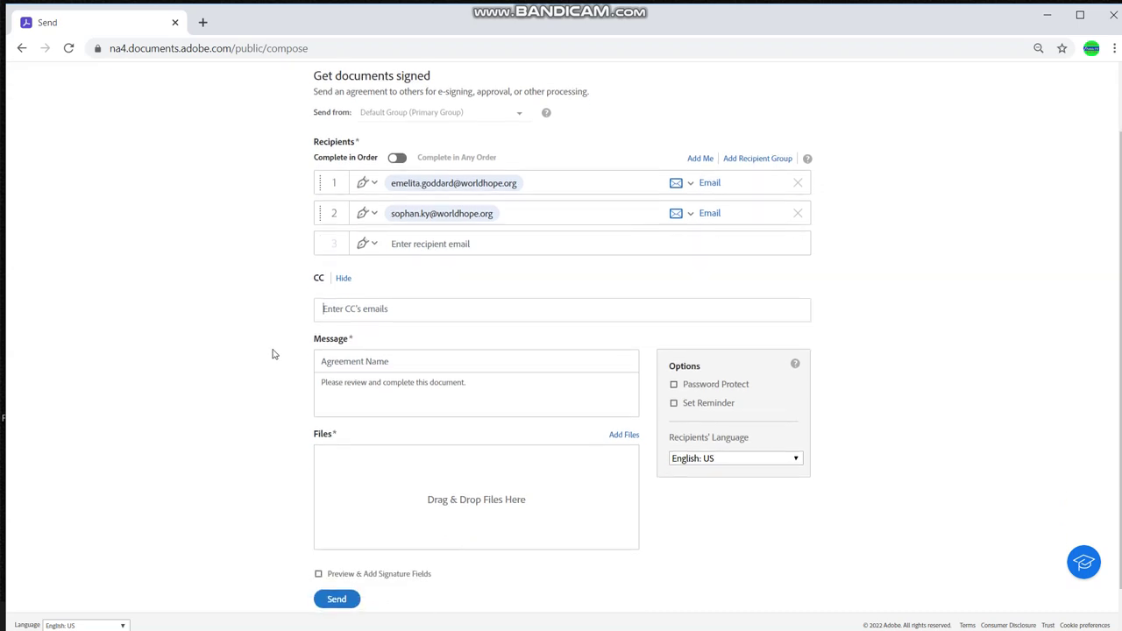
scroll(272, 355, "up", 1)
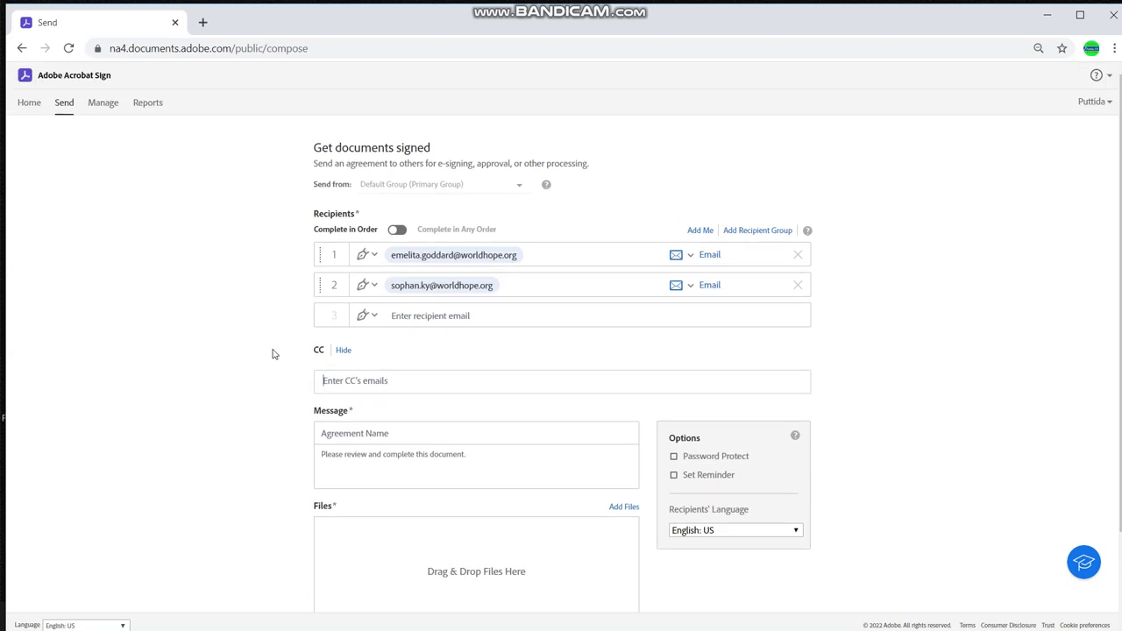
type("na")
left_click(330, 408)
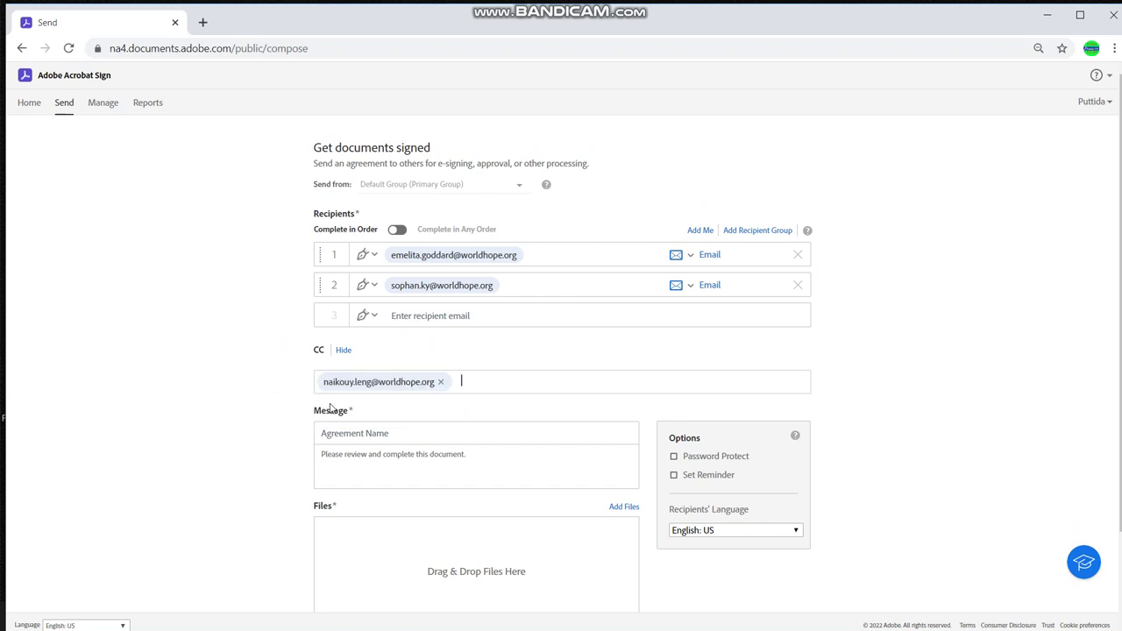
type("b")
left_click(429, 412)
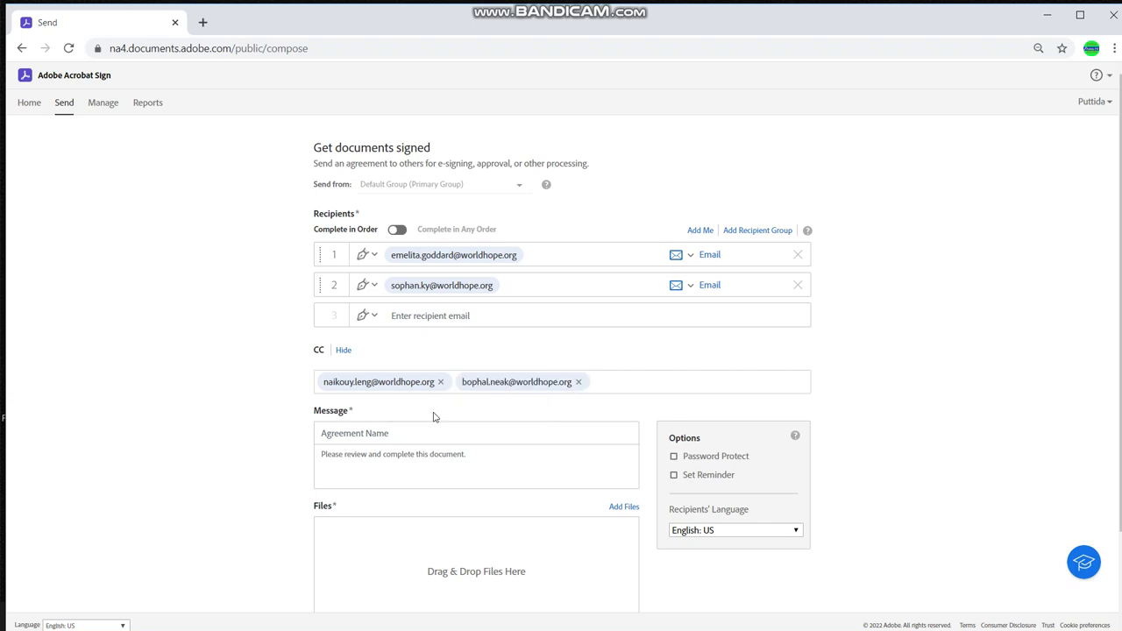
type("t")
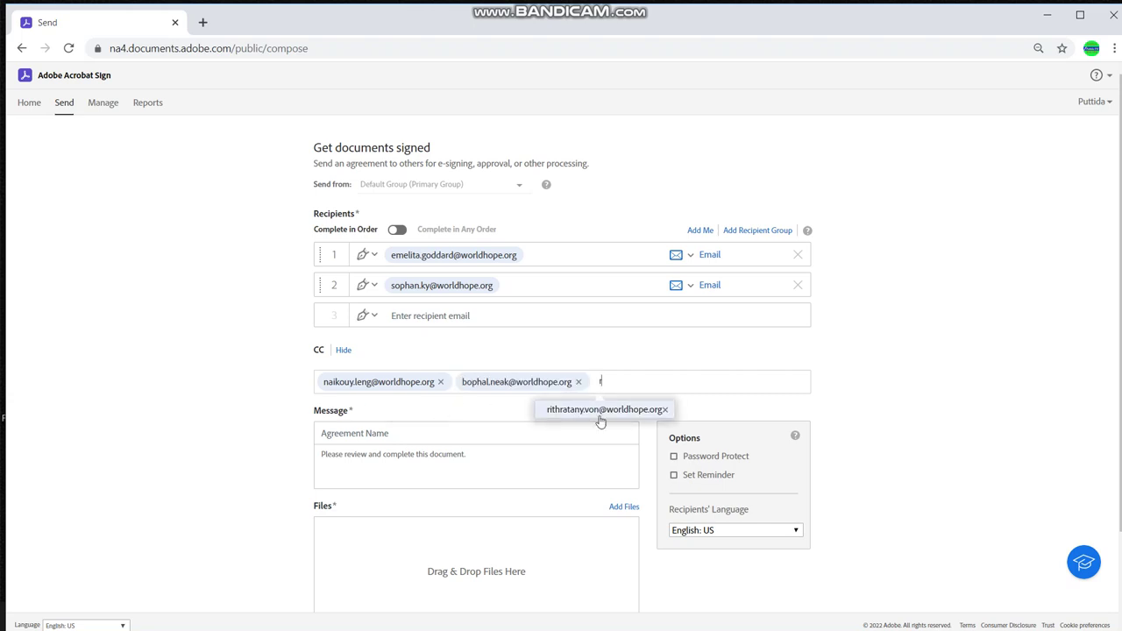
left_click(601, 419)
scroll(420, 421, "down", 1)
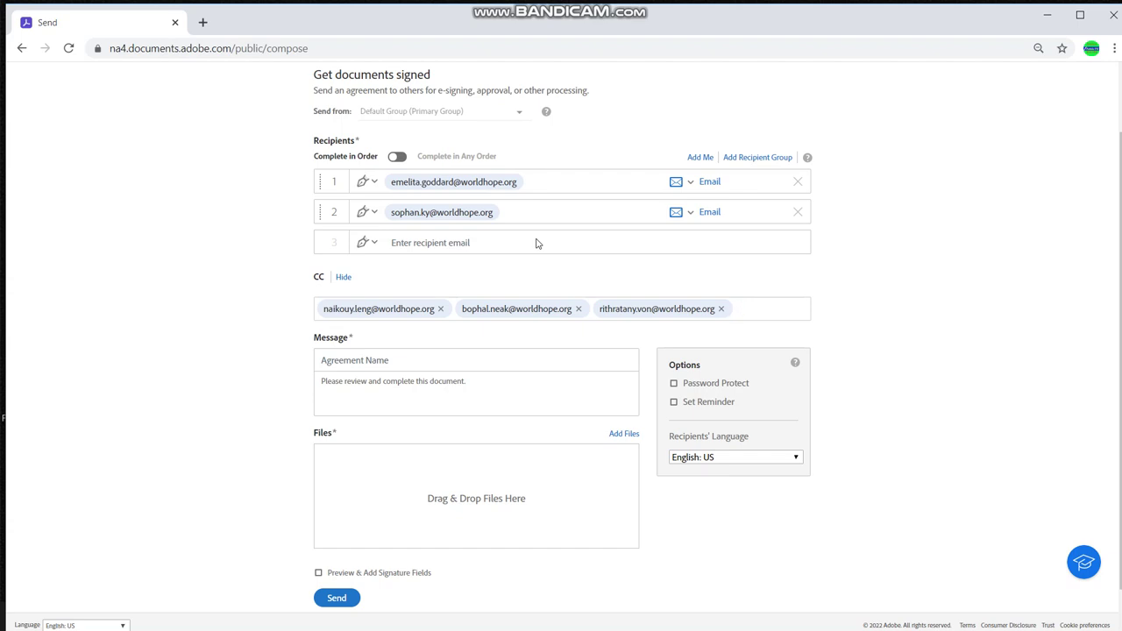
Browse this computer for files, moving up to WHIC and into its Procurement folder
left_click(617, 438)
left_click(639, 279)
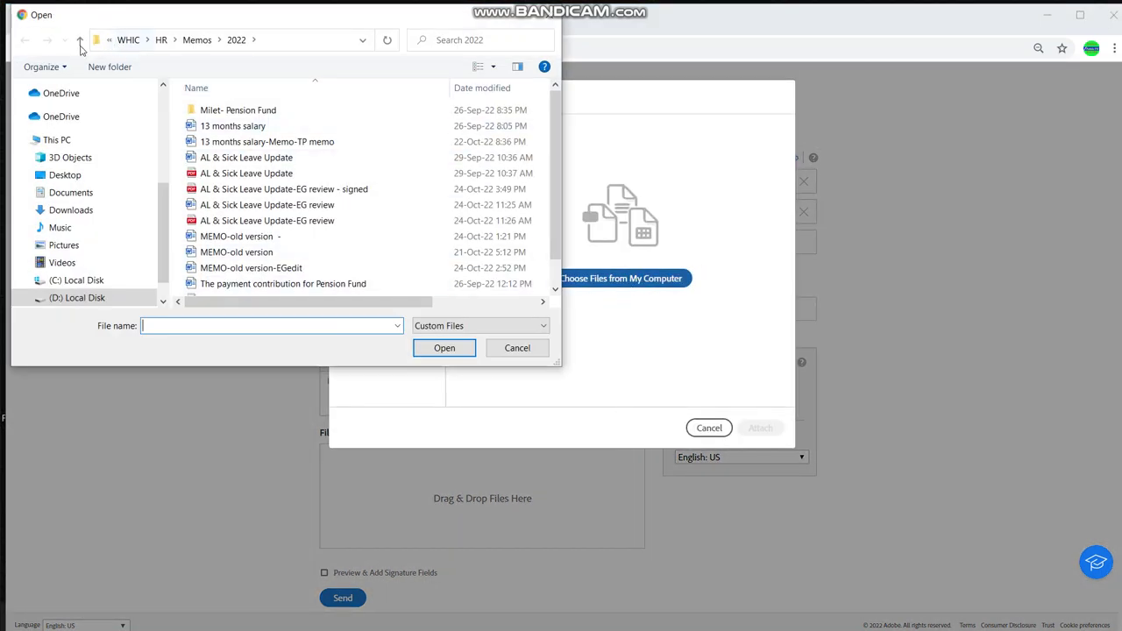
left_click(79, 42)
left_click(79, 44)
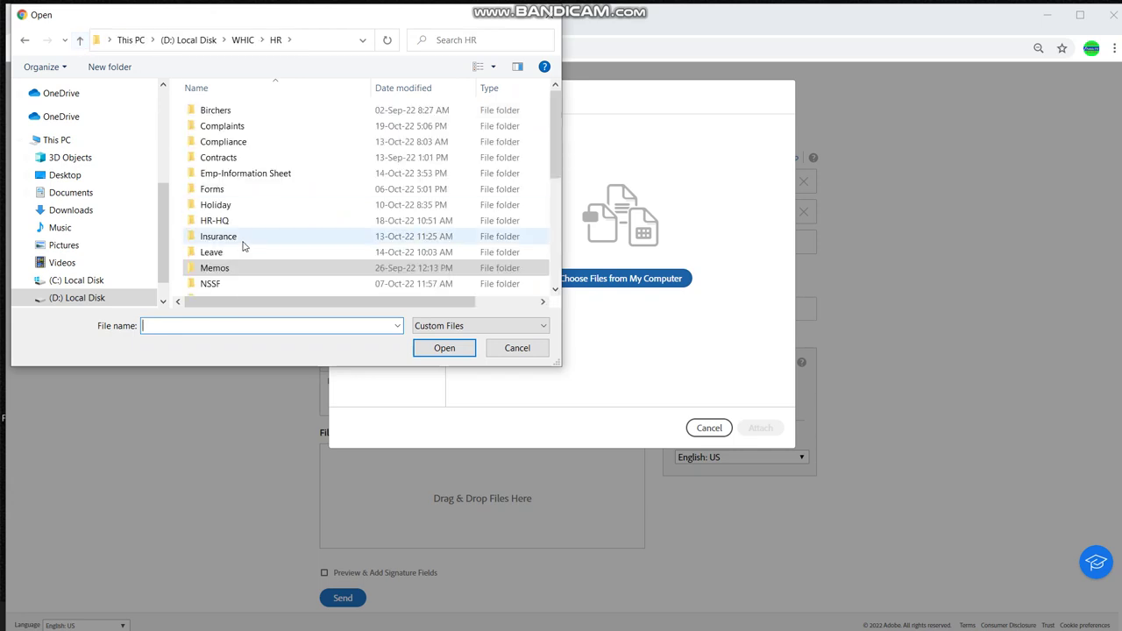
scroll(246, 247, "down", 1)
left_click(79, 41)
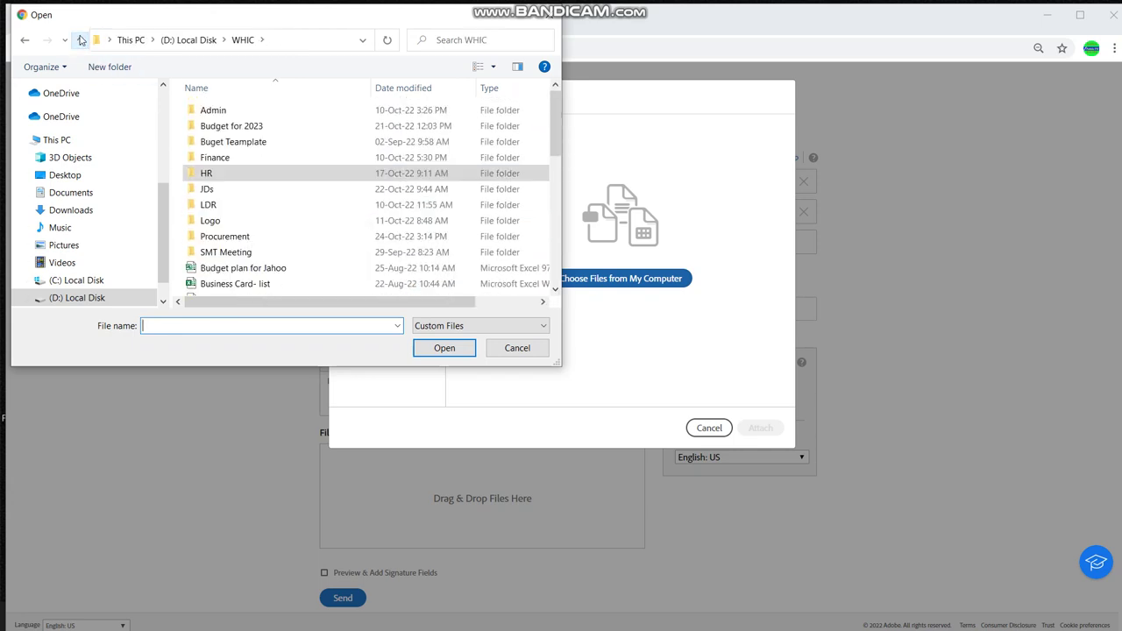
double_click(214, 236)
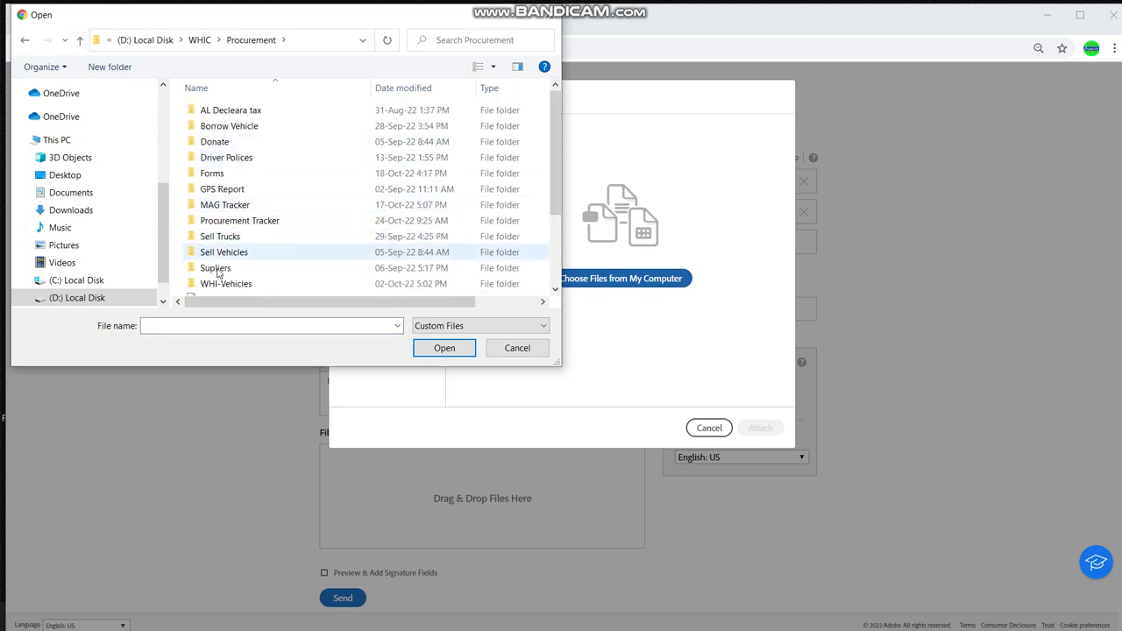
Attach KH-PNP-0001-PR from Procurement Tracker > Quotations > Life Insurance
scroll(224, 171, "down", 2)
scroll(233, 201, "up", 1)
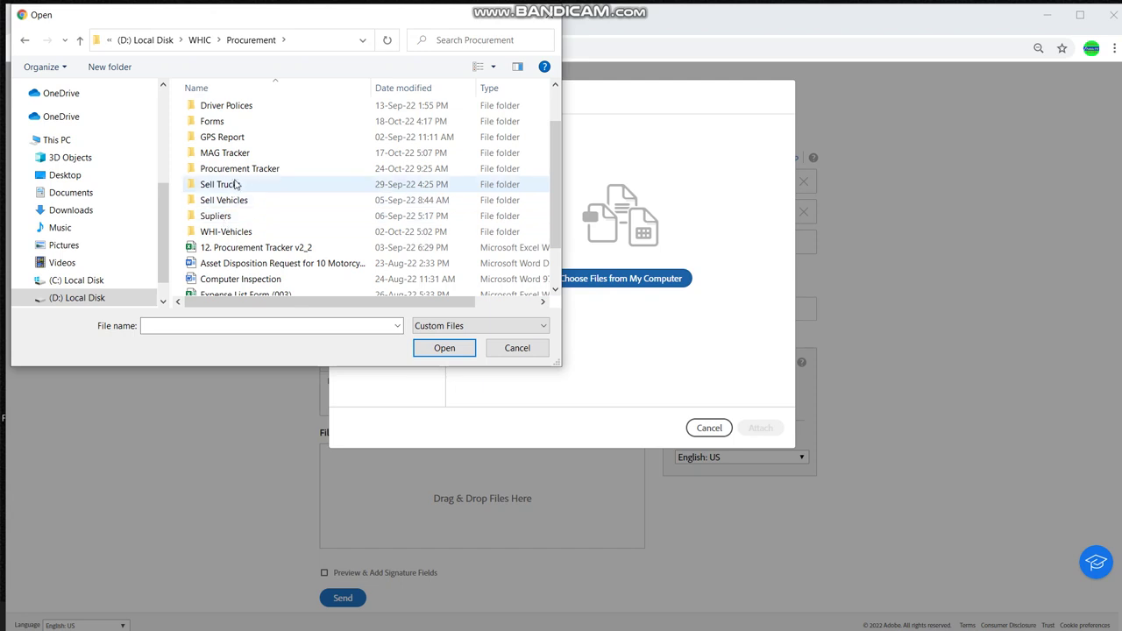
scroll(235, 178, "up", 1)
scroll(250, 157, "down", 2)
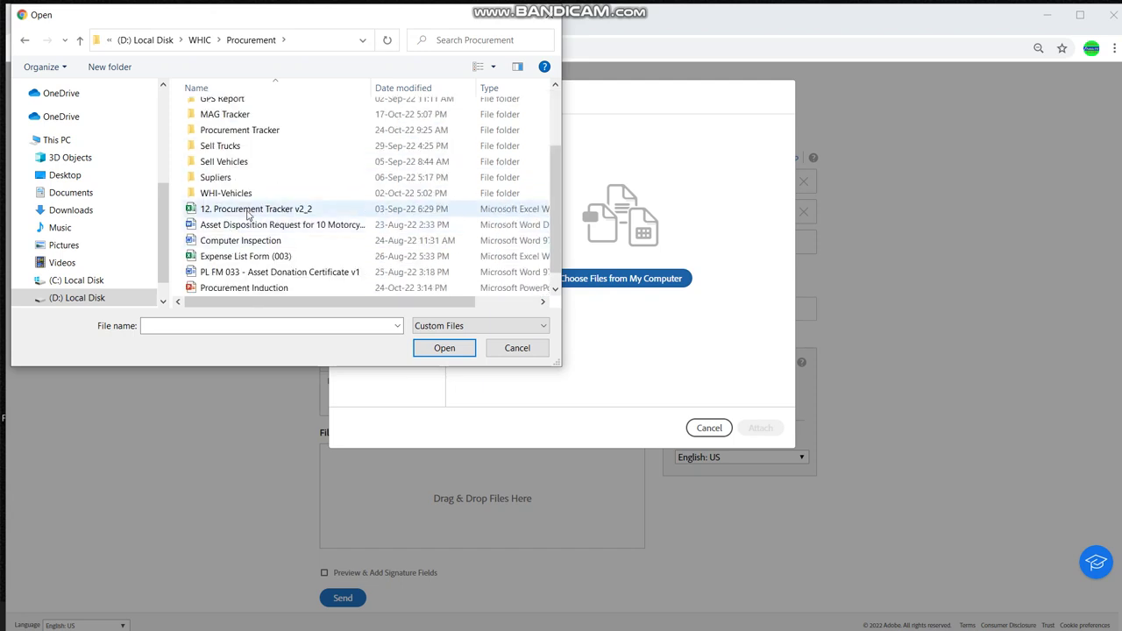
double_click(245, 129)
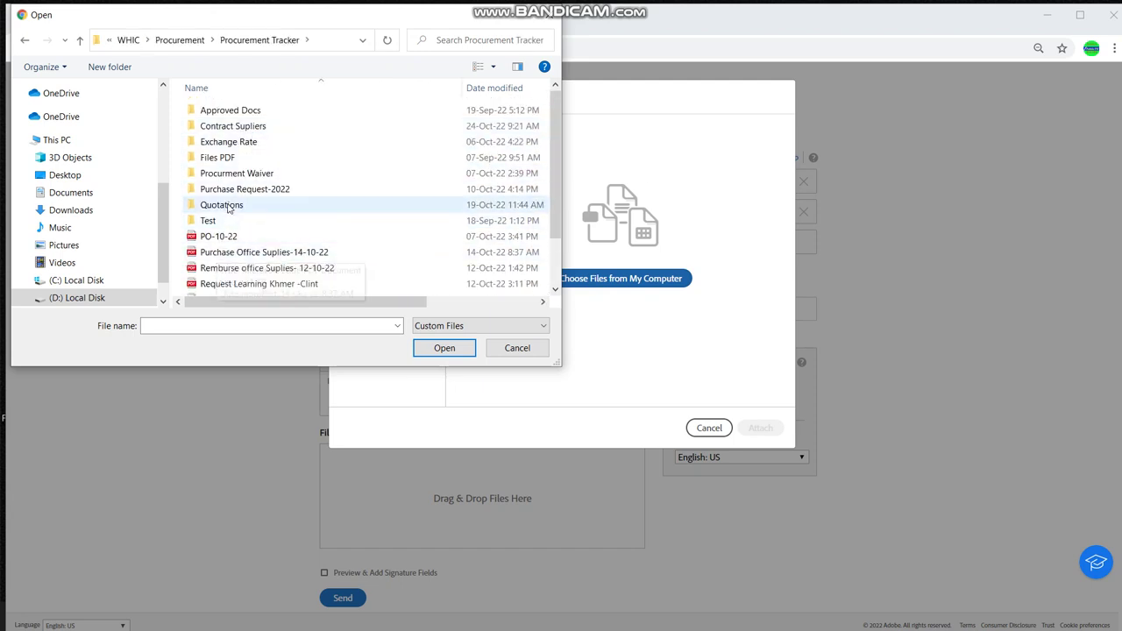
double_click(227, 211)
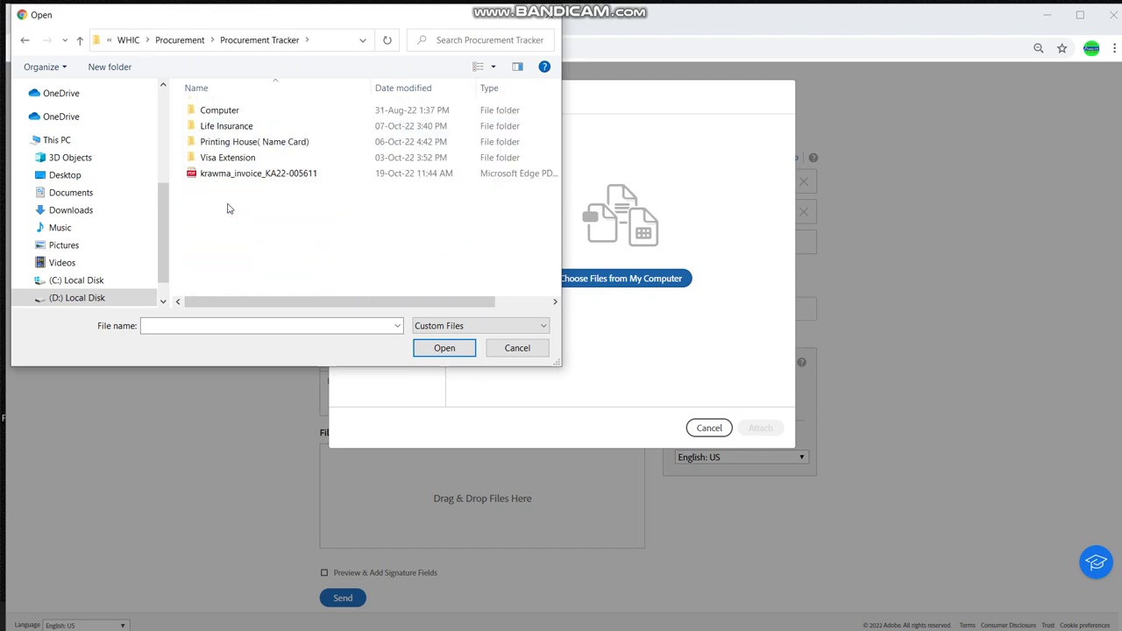
double_click(226, 127)
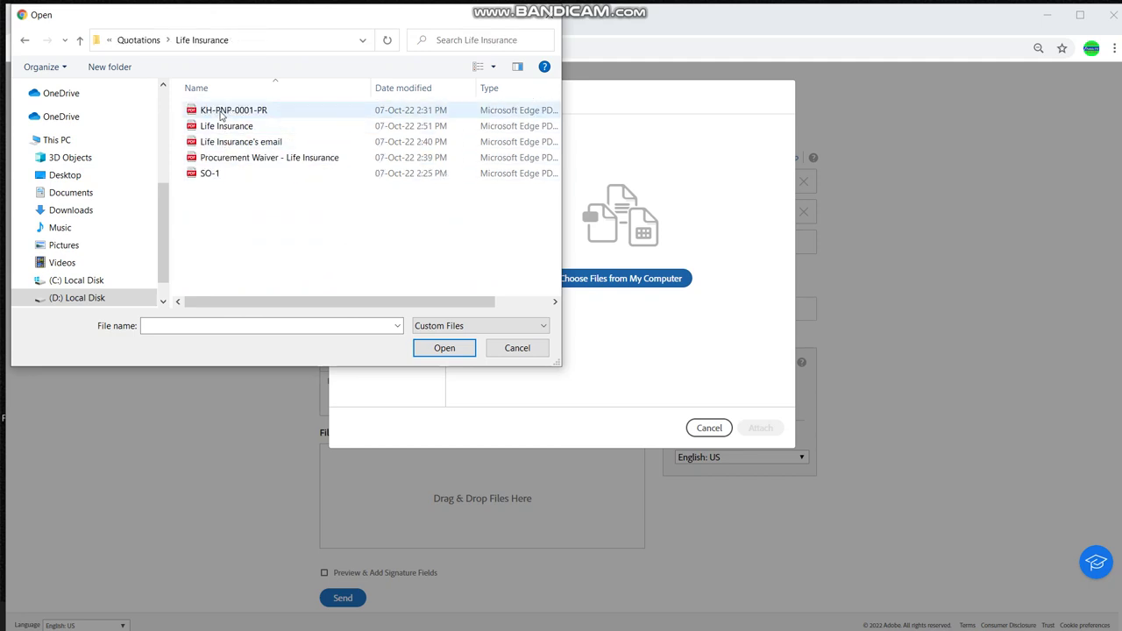
left_click(221, 112)
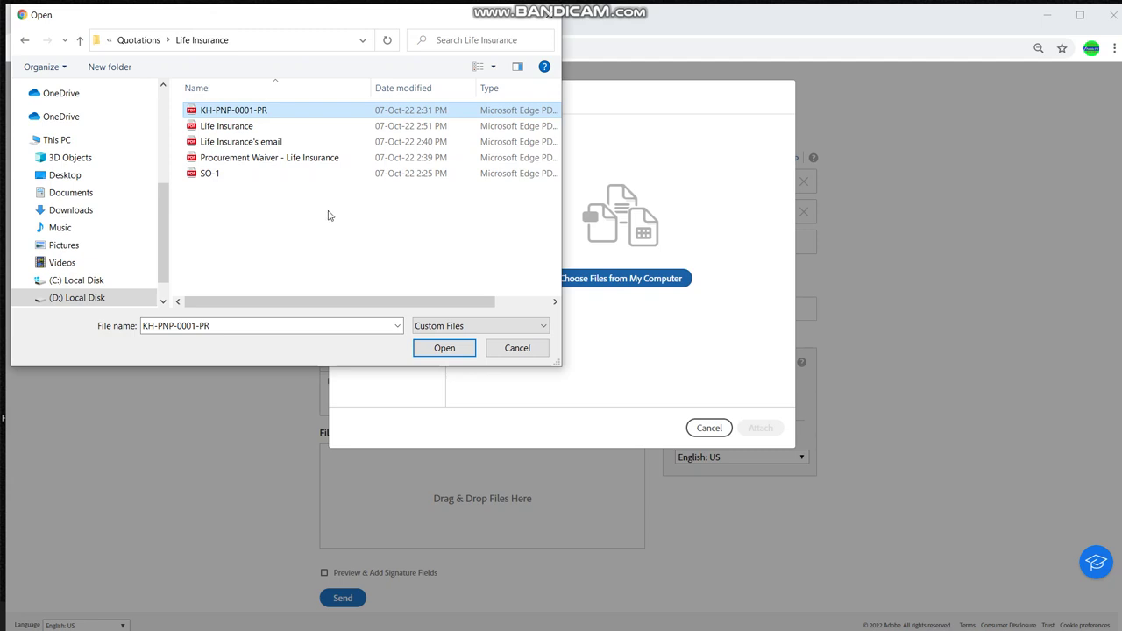
left_click(432, 354)
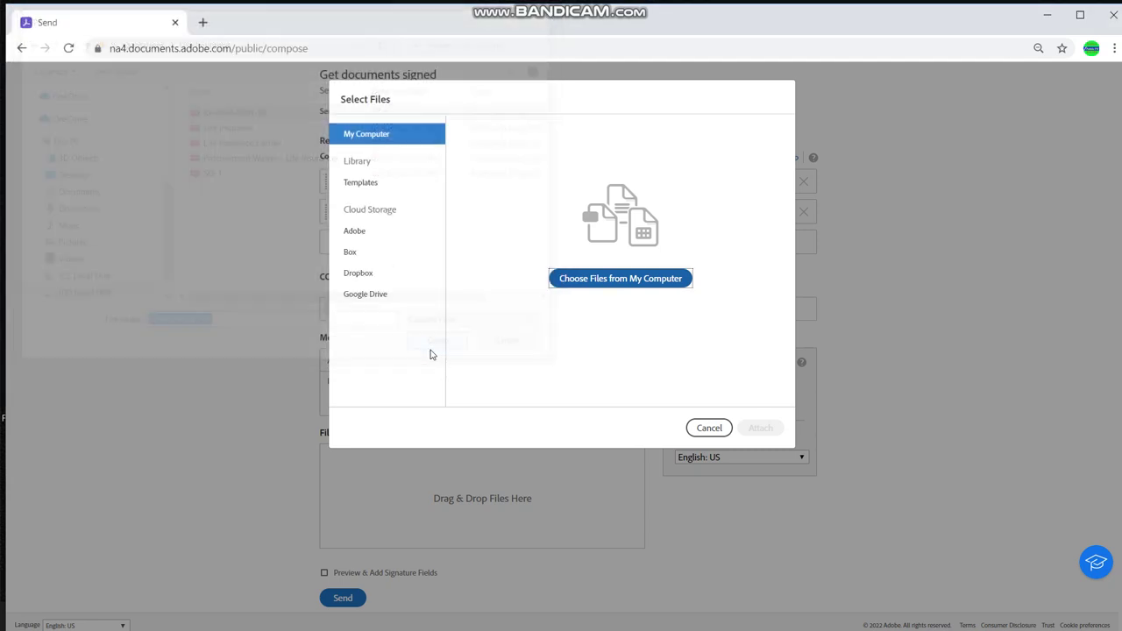
scroll(485, 421, "down", 1)
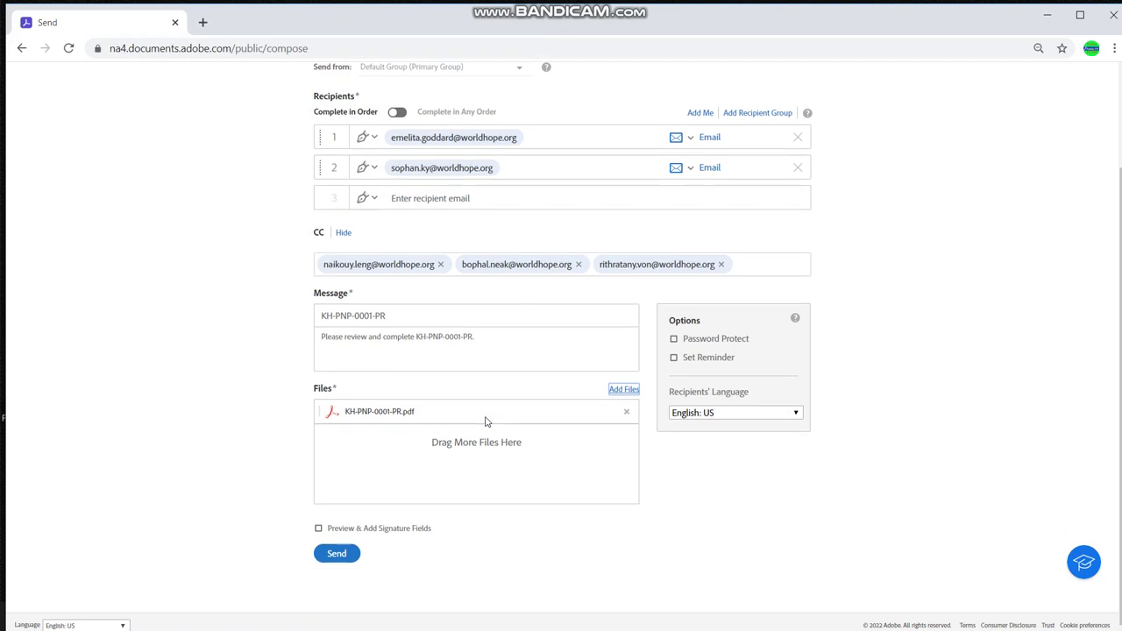
Attach the SO-1 PDF from the computer
left_click(622, 390)
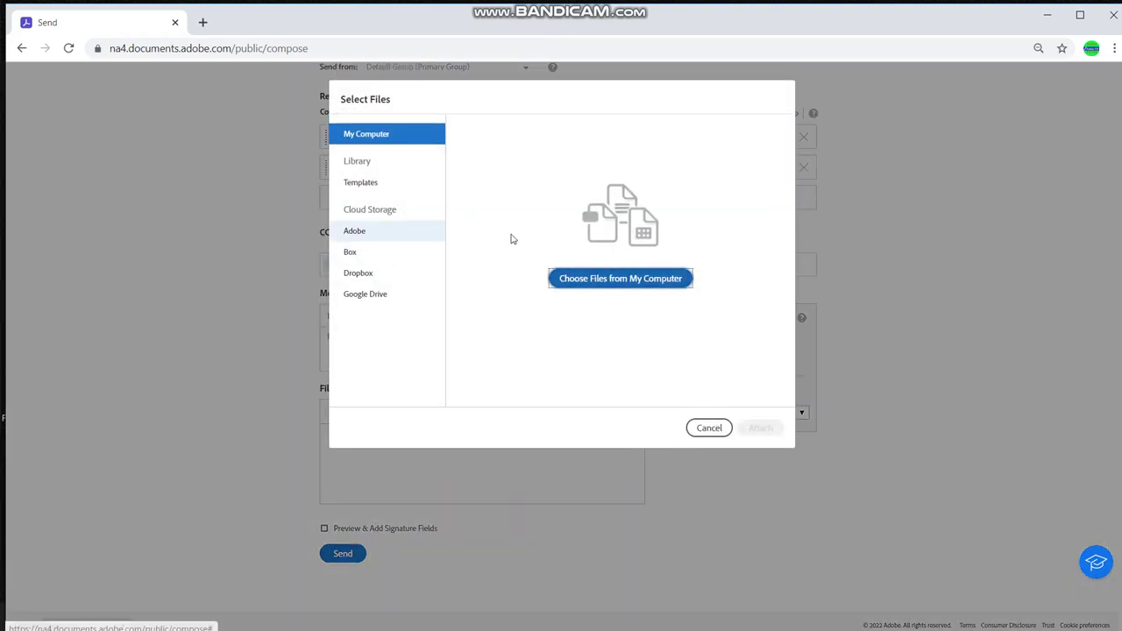
left_click(571, 280)
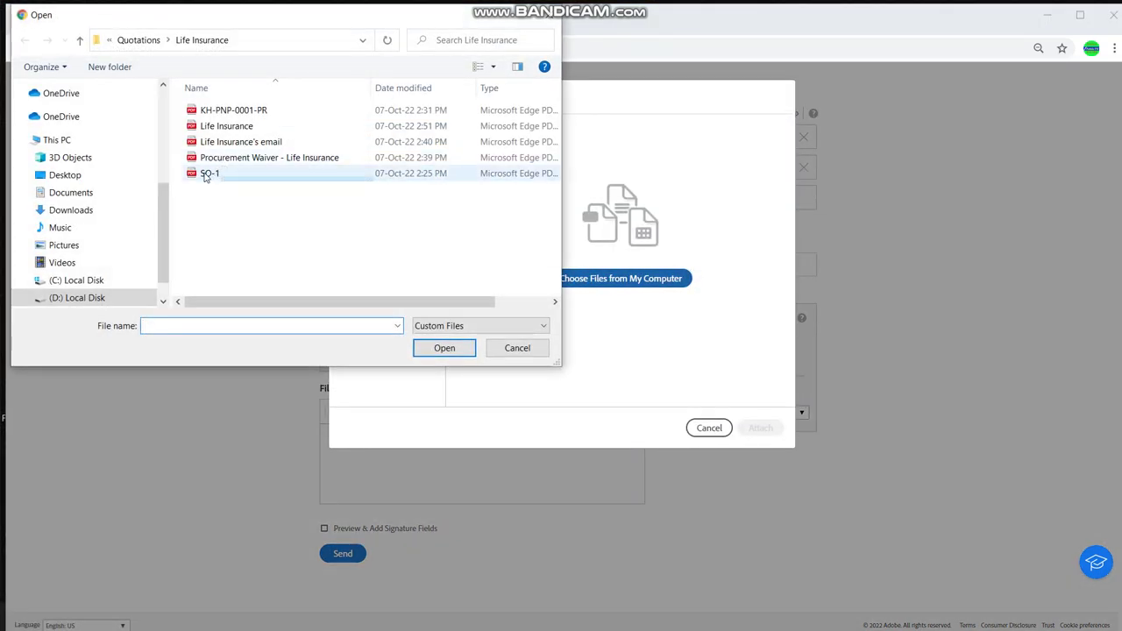
left_click(207, 174)
left_click(445, 348)
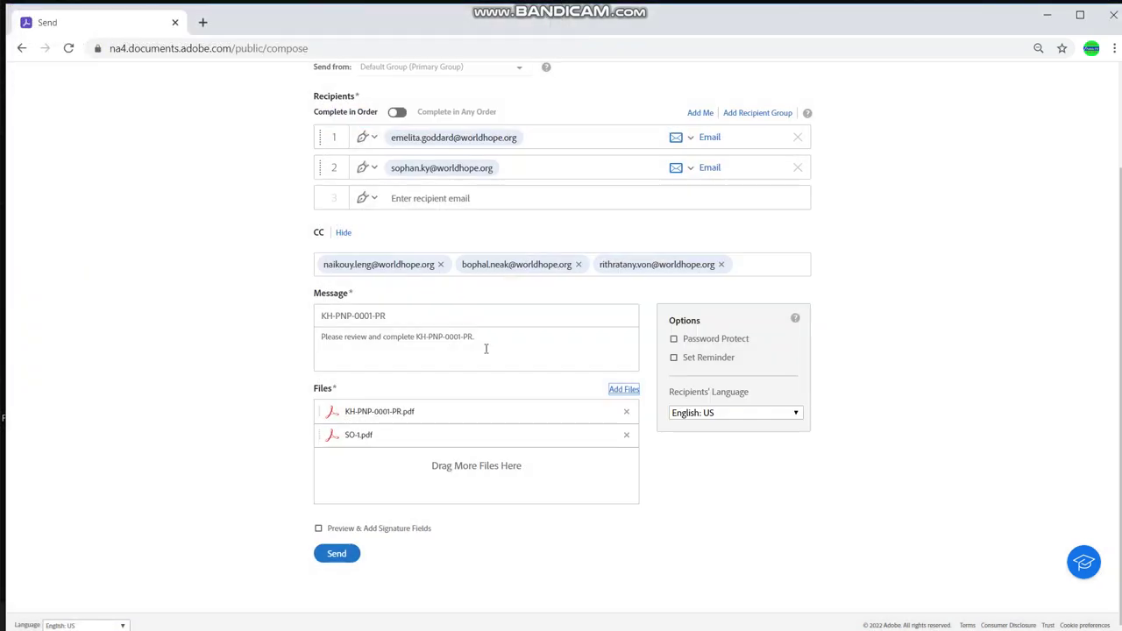
Attach the Procurement Waiver - Life Insurance PDF
left_click(618, 391)
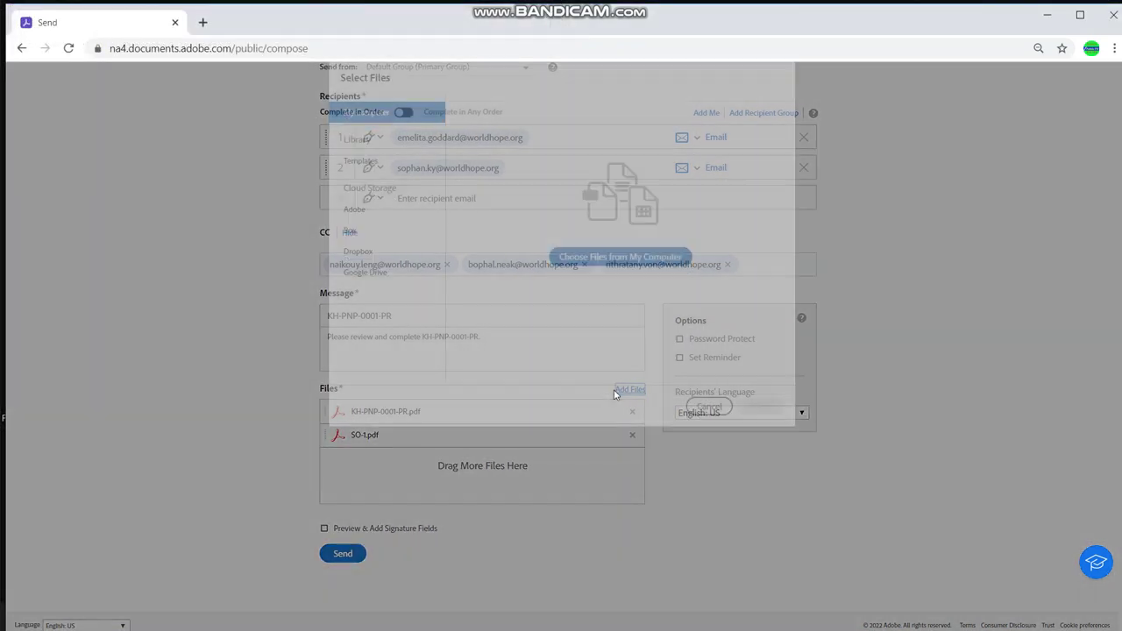
left_click(555, 278)
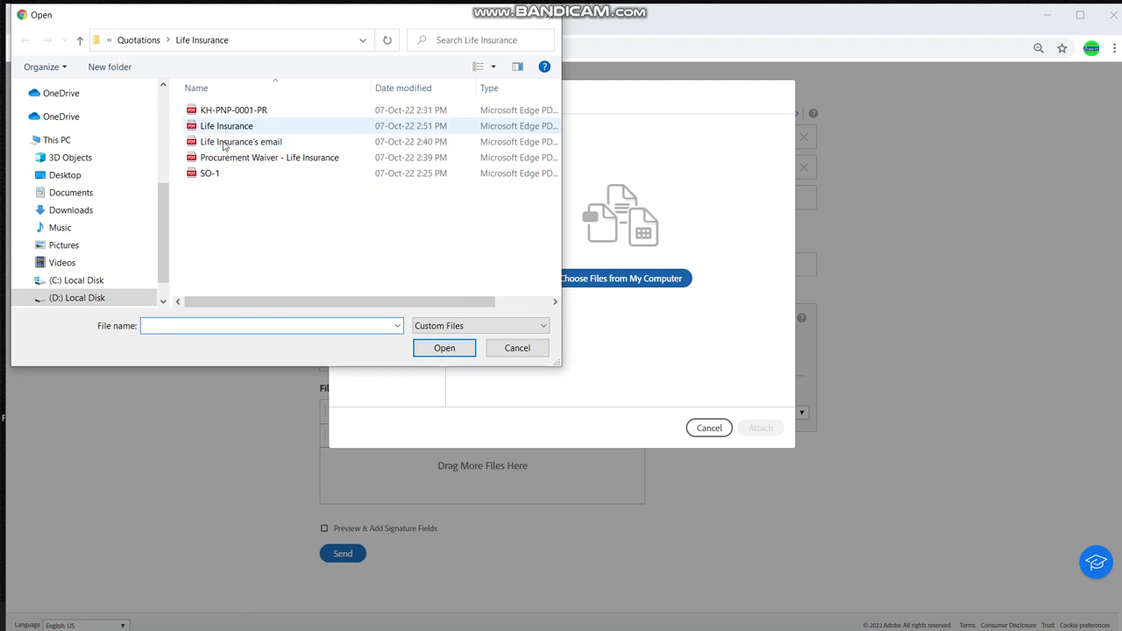
left_click(226, 161)
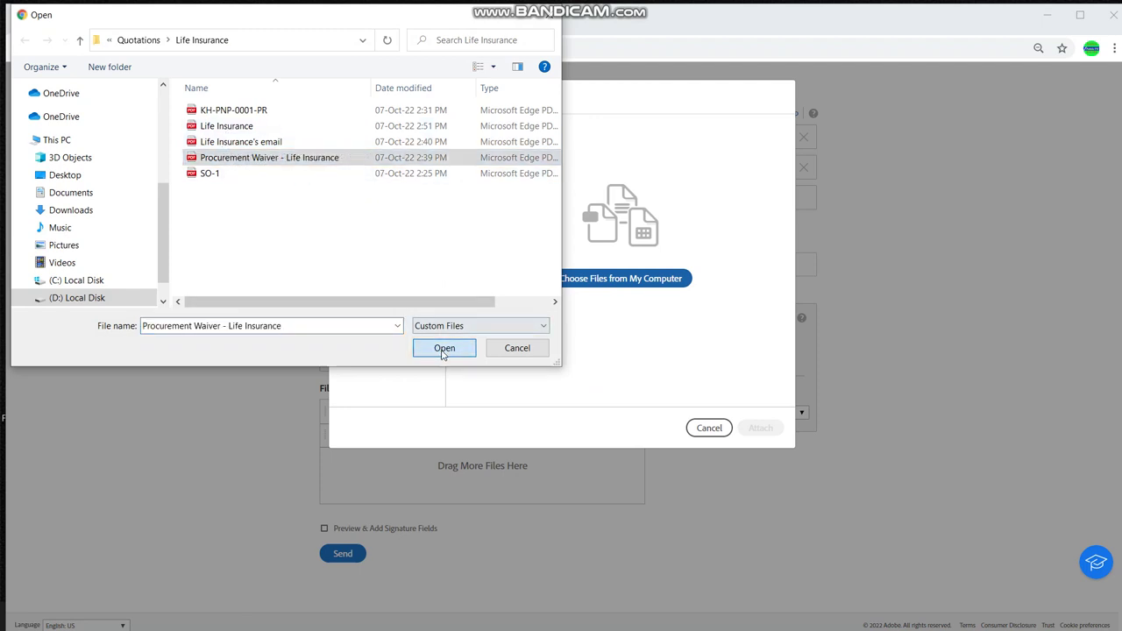
left_click(443, 348)
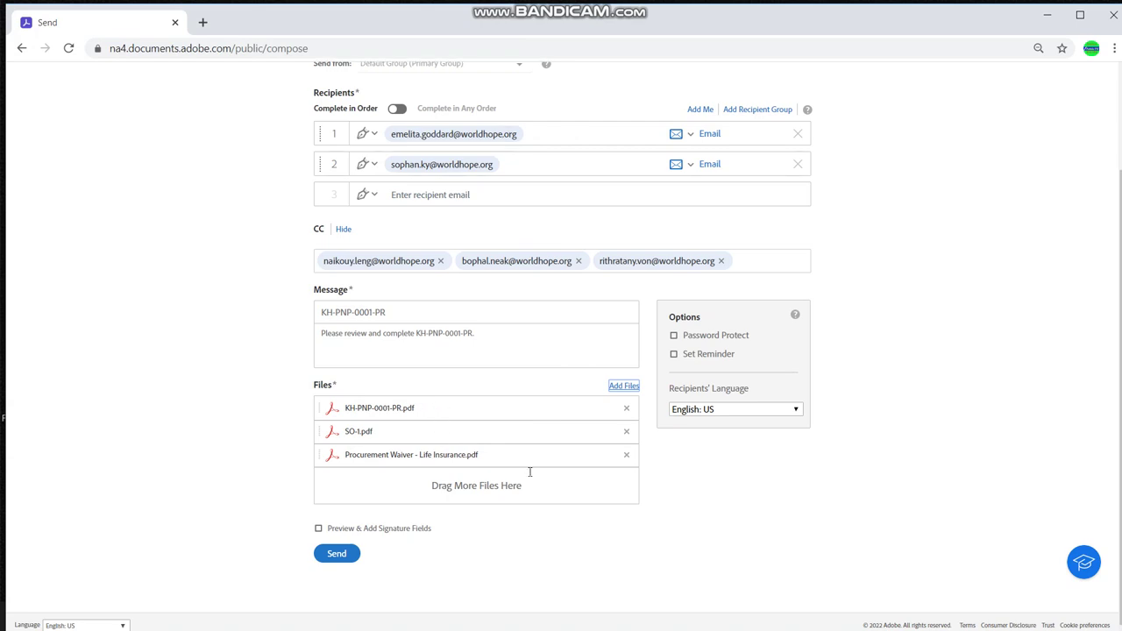
left_click(632, 387)
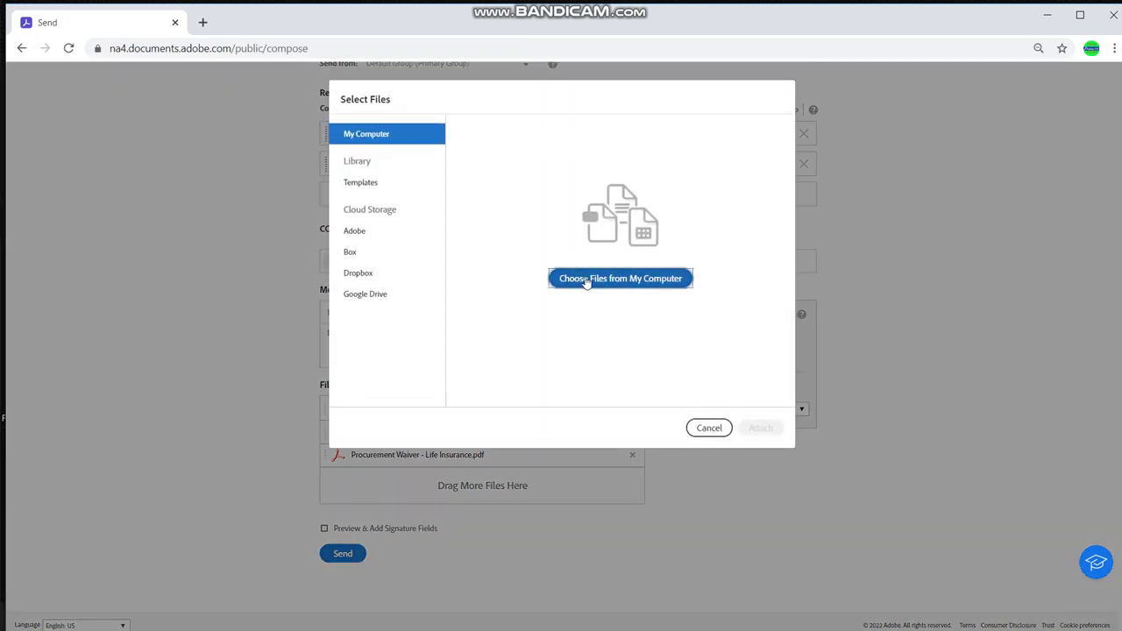
left_click(585, 279)
left_click(226, 128)
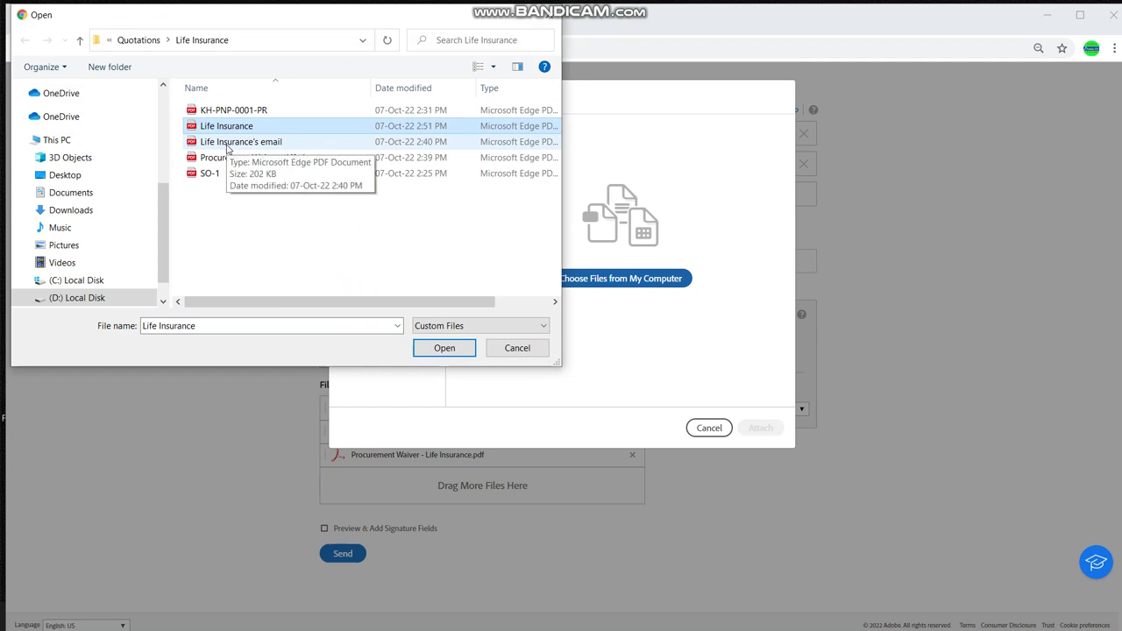
left_click(226, 144, "ctrl")
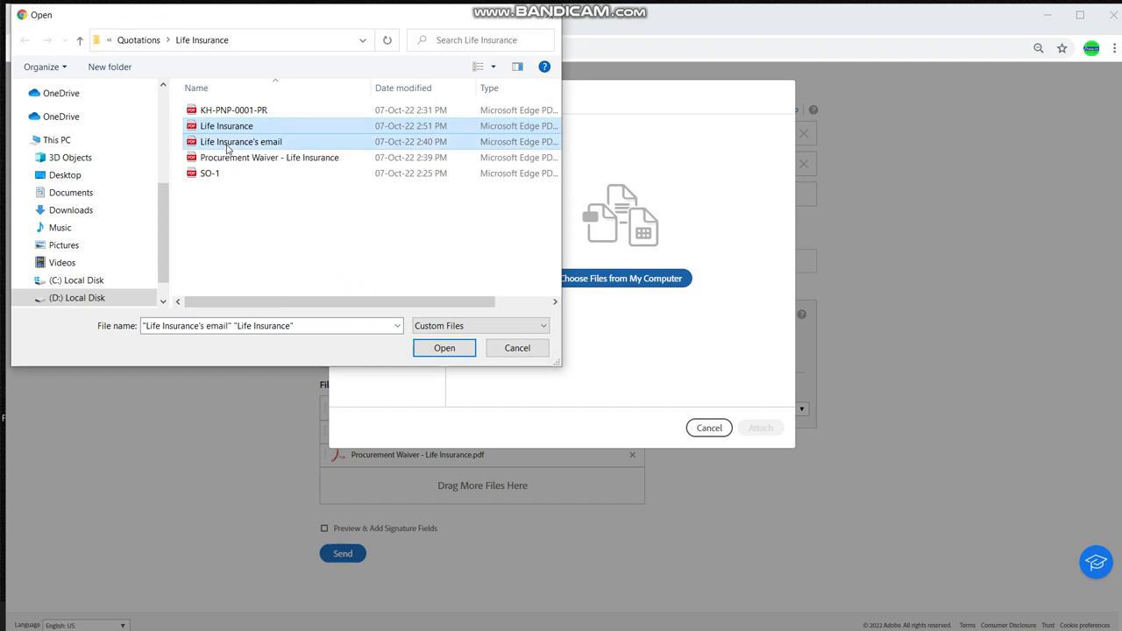
left_click(444, 348)
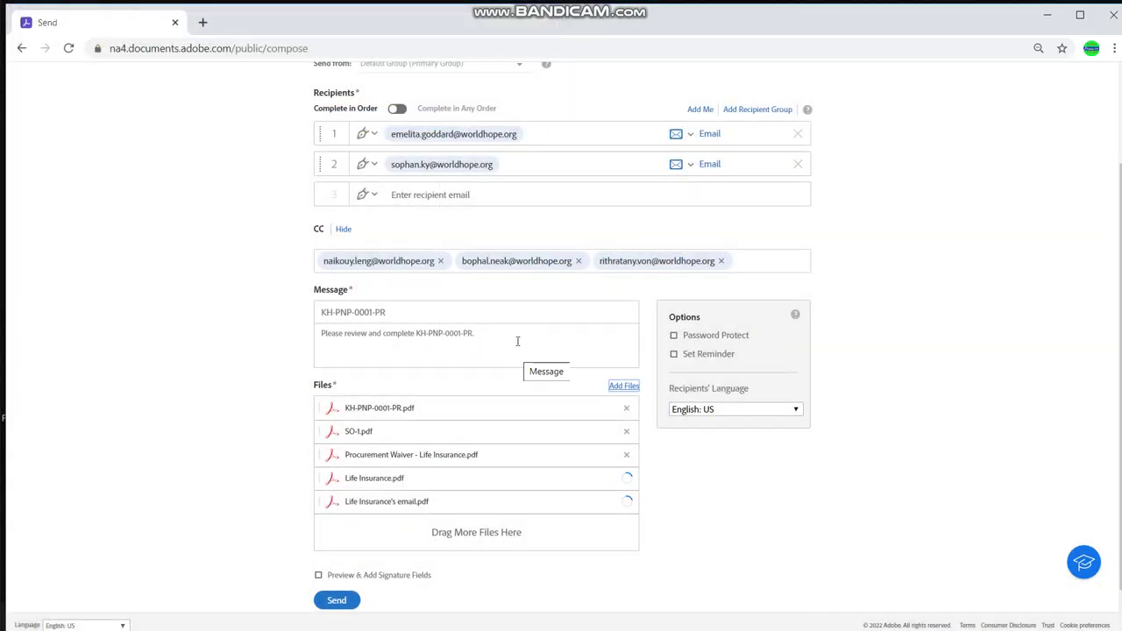
Retitle the message 'Pruchase Life for staff'
left_click(394, 311)
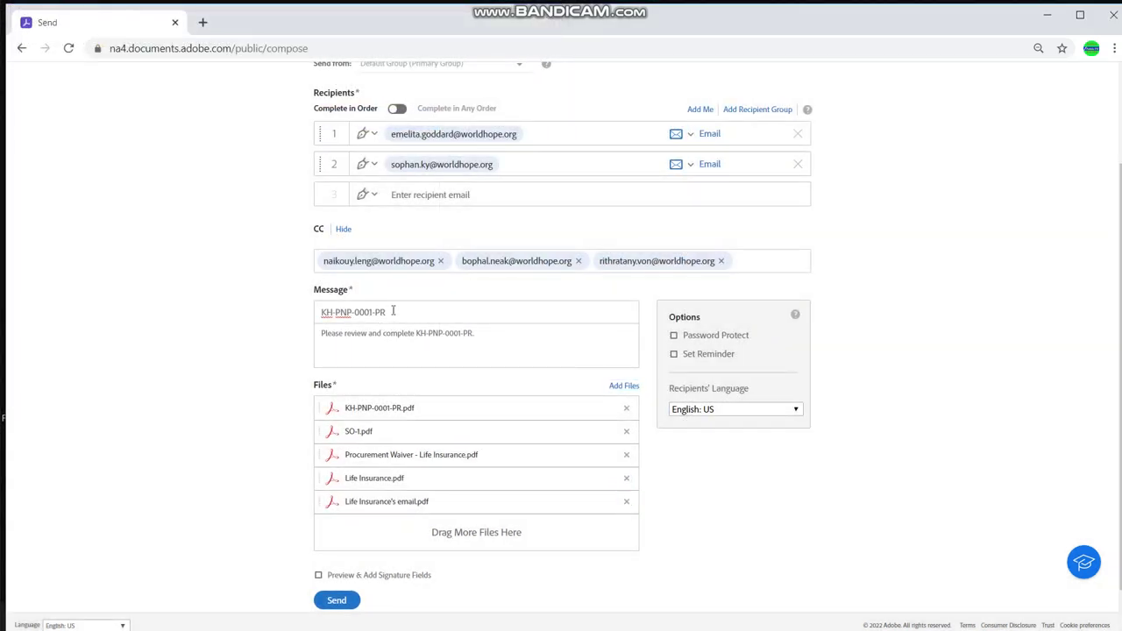
left_click_drag(393, 311, 318, 313)
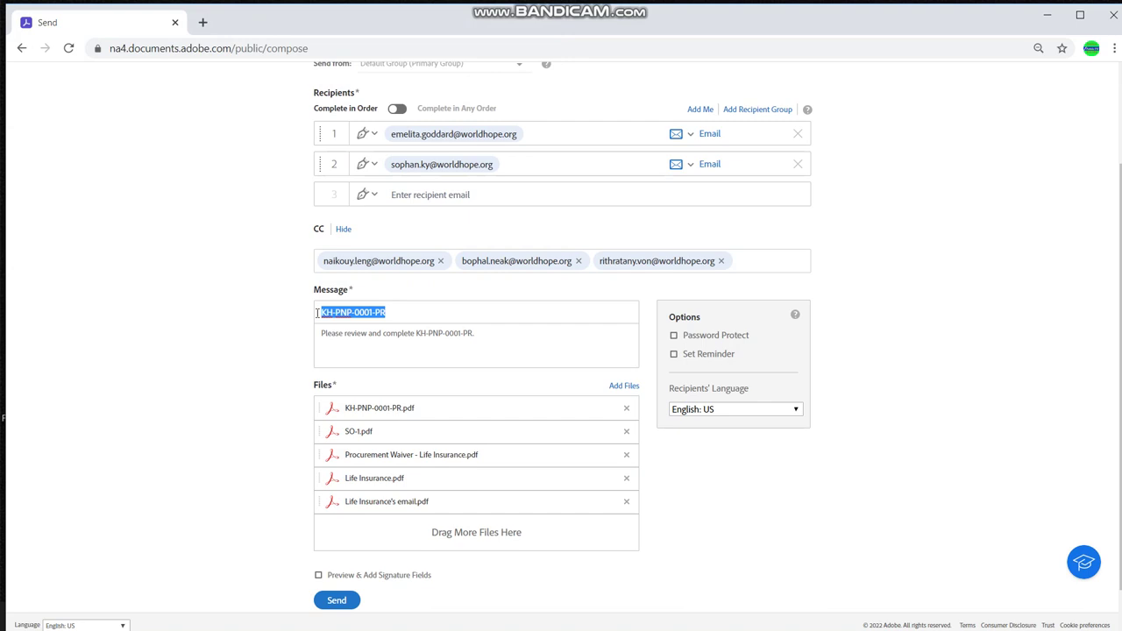
type("Pru")
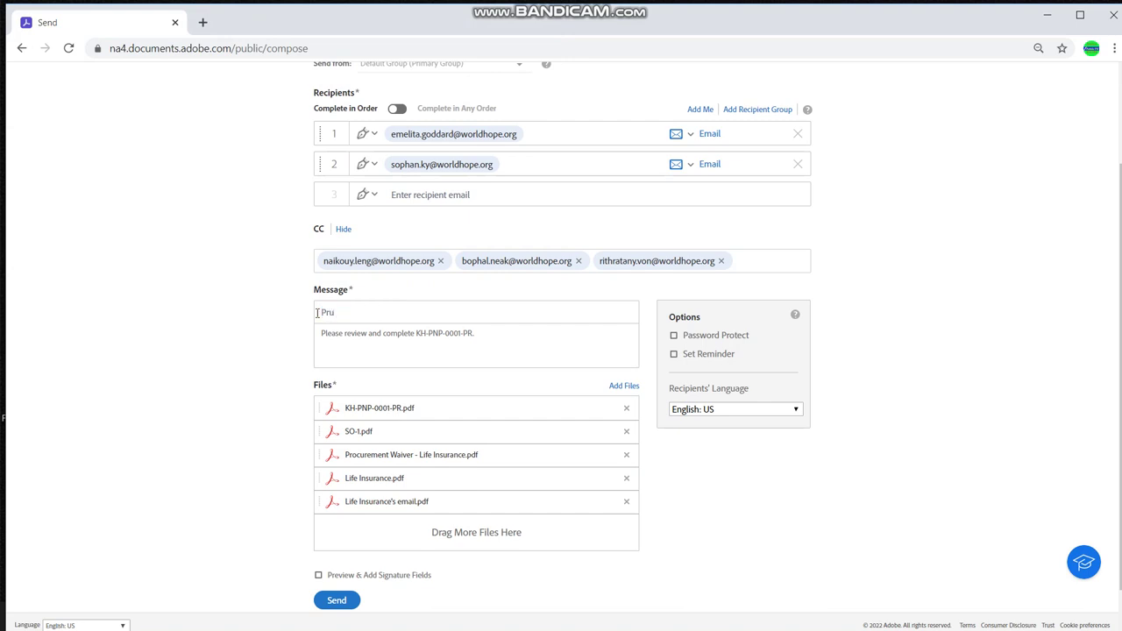
type("chase Life for staff")
Rewrite the body as a staff life insurance approval request, fix 'insurance', and enable Preview & Add Signature Fields
left_click_drag(479, 333, 328, 333)
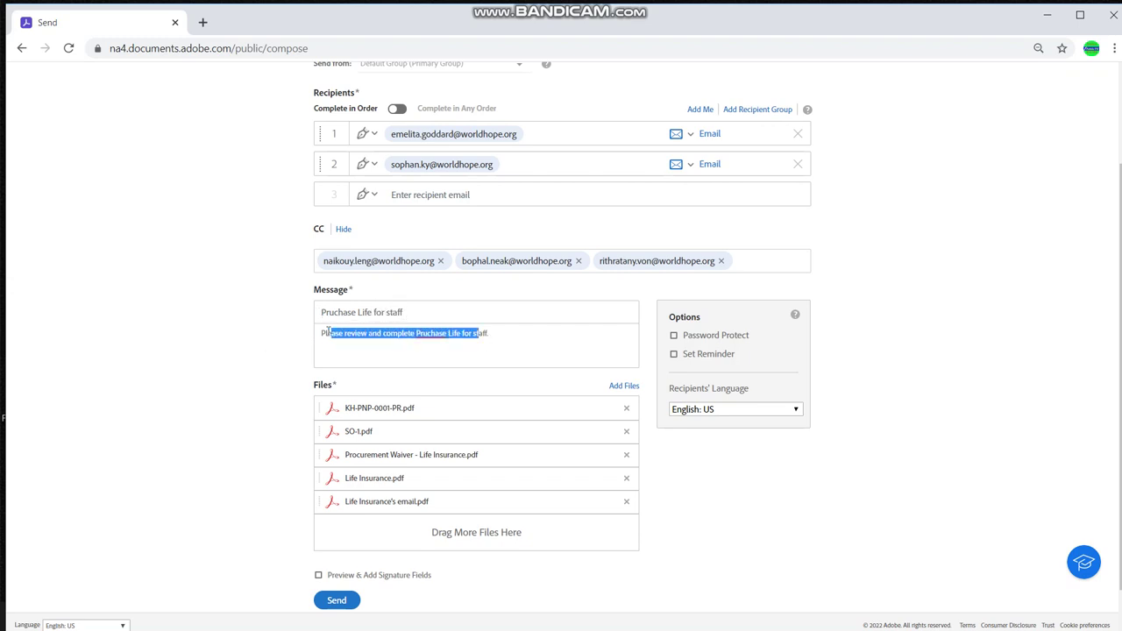
key("BackSpace")
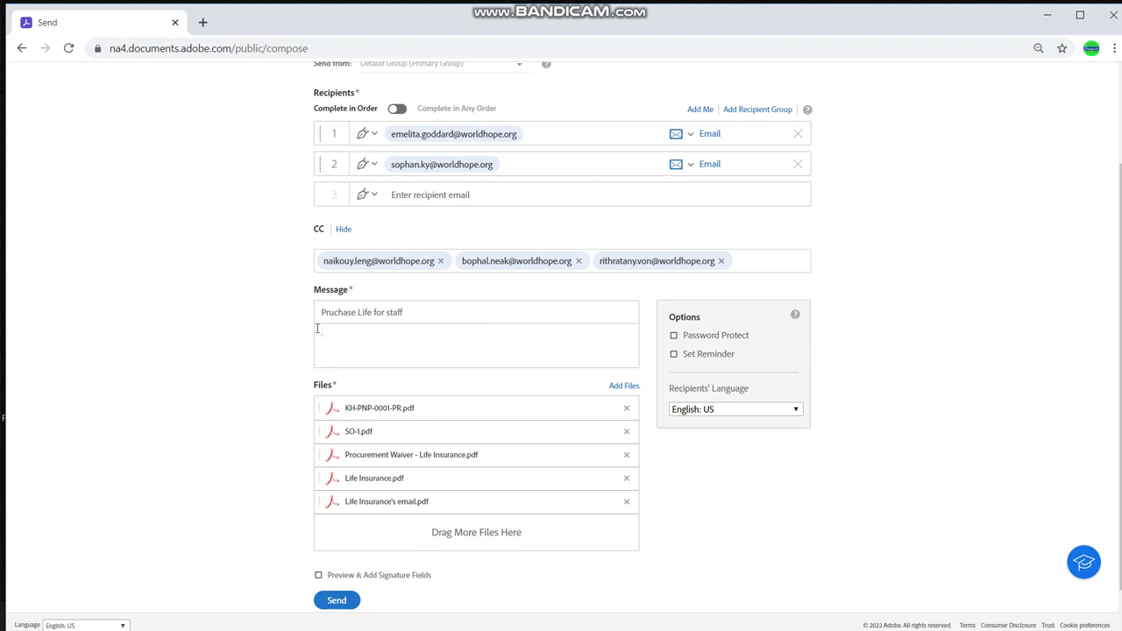
key("BackSpace")
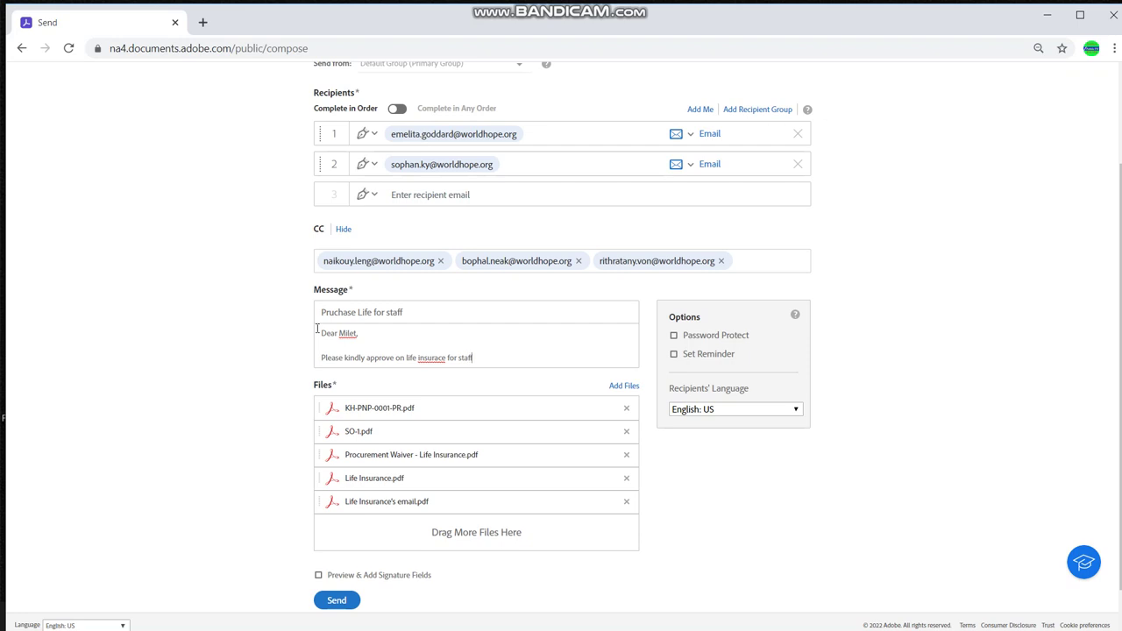
right_click(430, 358)
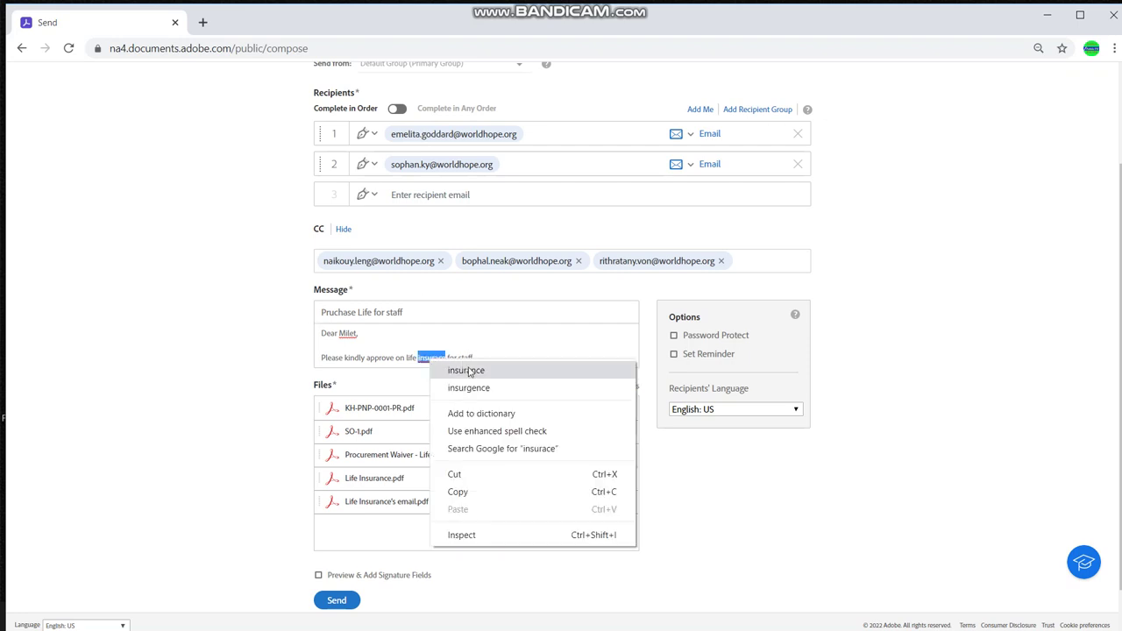
left_click(477, 363)
key("Return")
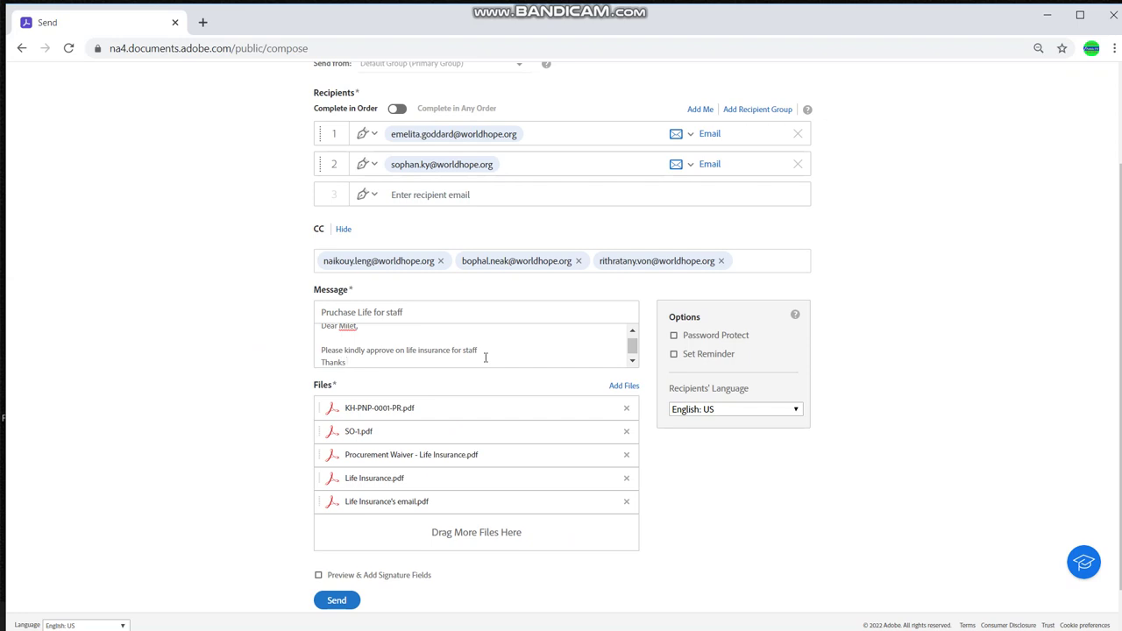
left_click(318, 576)
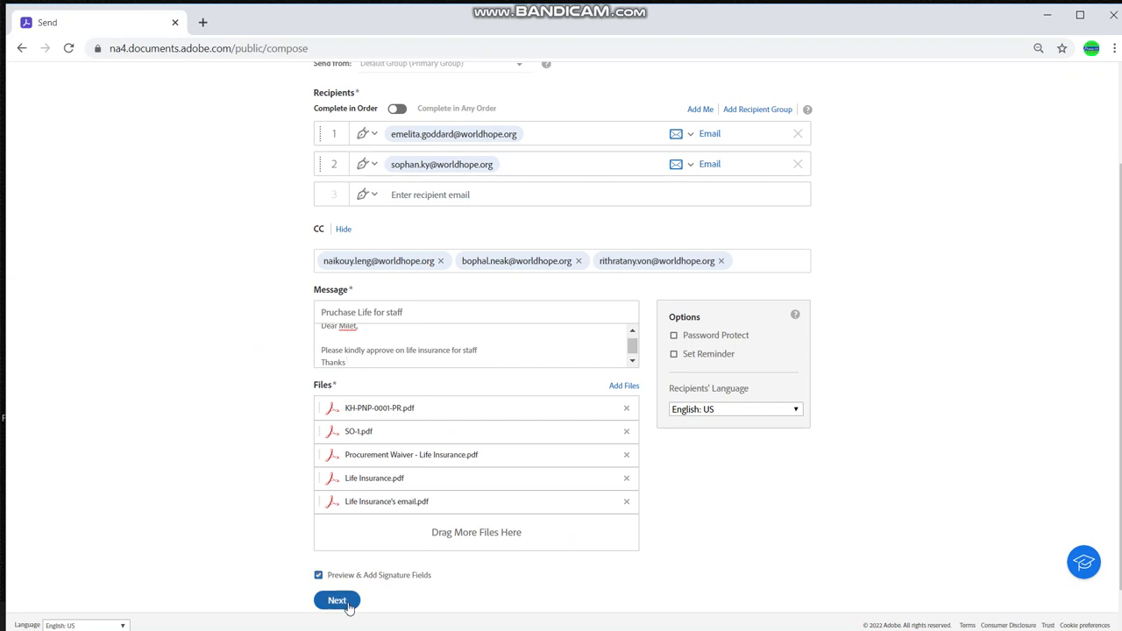
Continue to field placement, close the form-fields-detected notice, and return to page 1
left_click(337, 600)
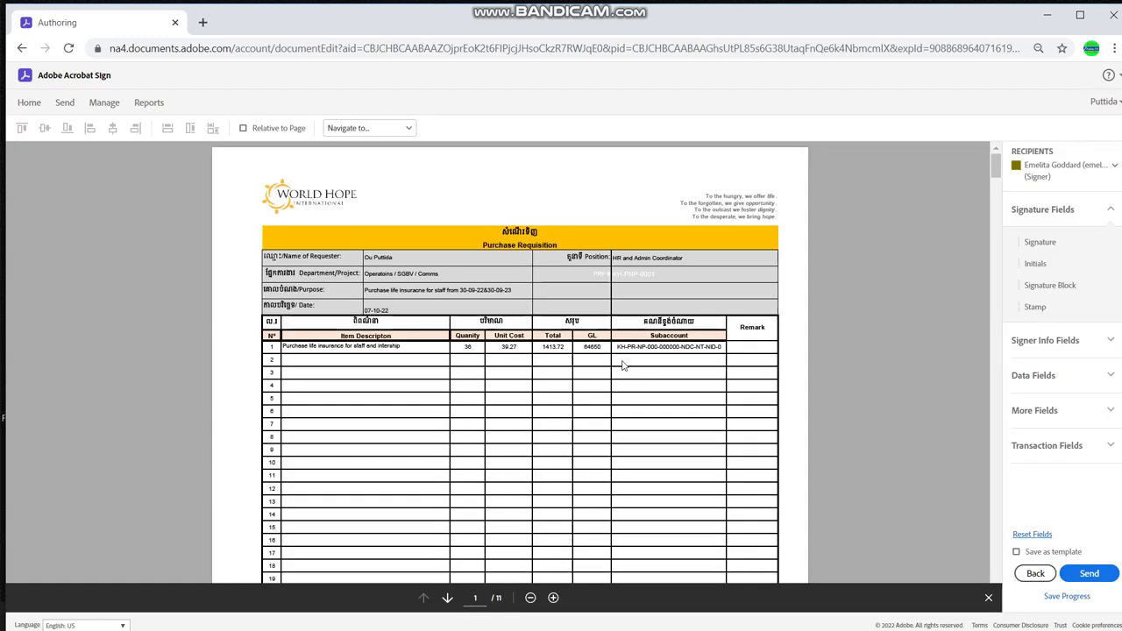
scroll(623, 365, "down", 15)
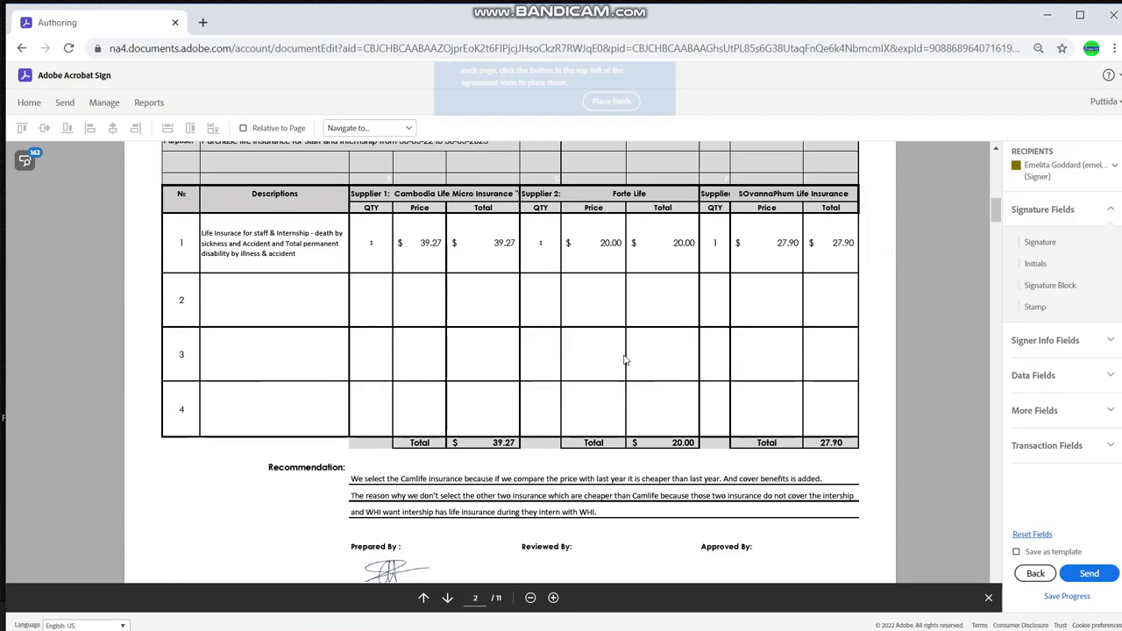
scroll(625, 359, "down", 3)
scroll(557, 163, "up", 4)
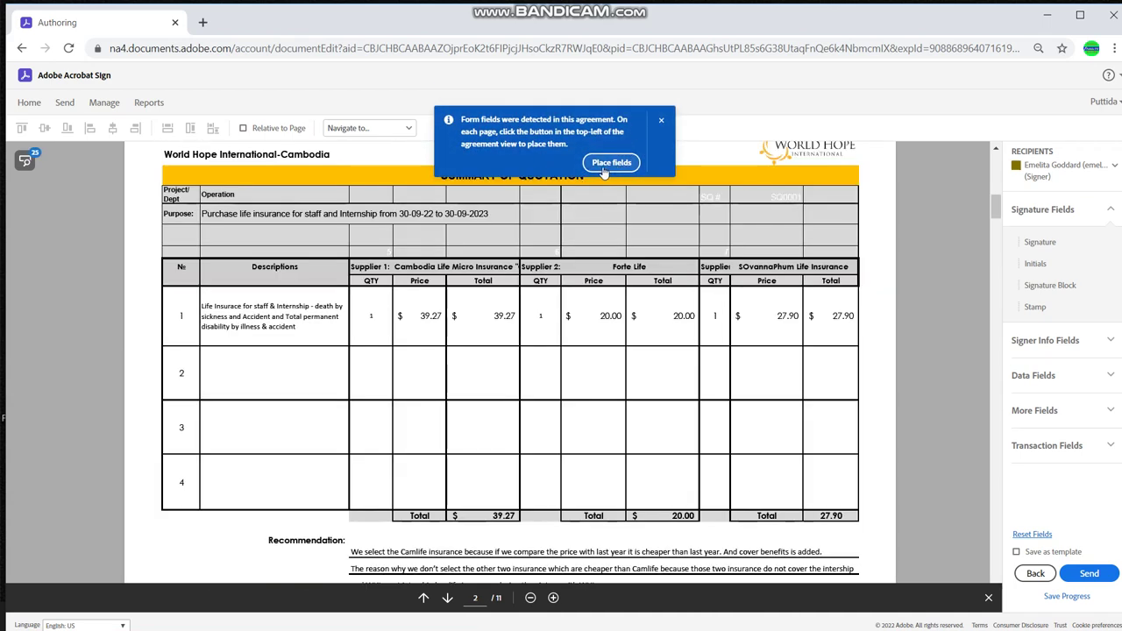
left_click(661, 123)
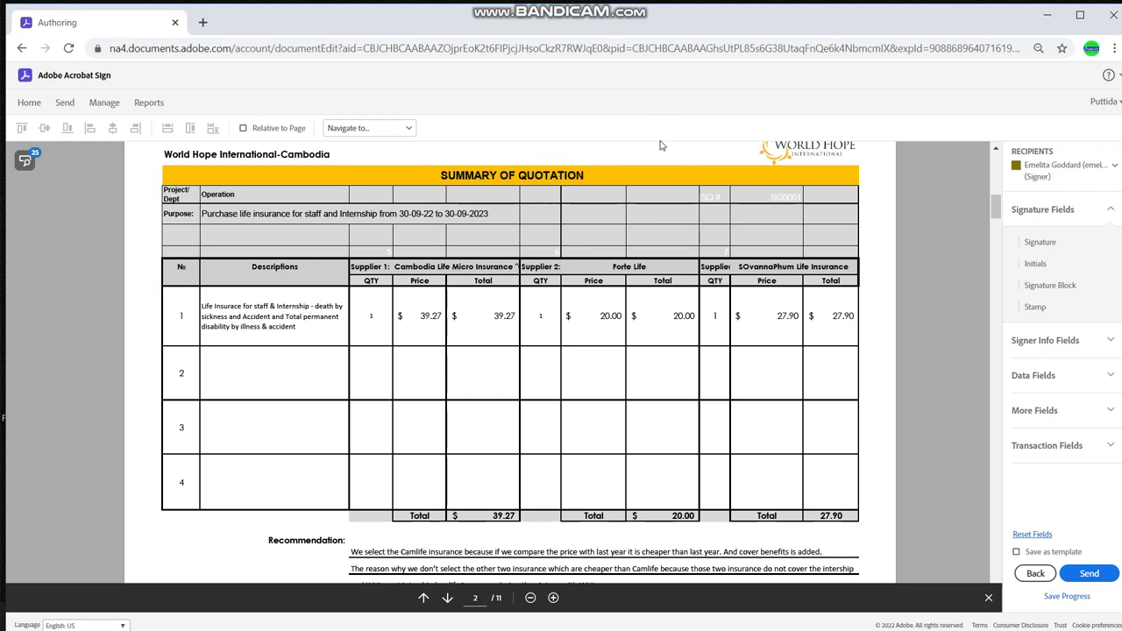
scroll(652, 337, "up", 5)
scroll(652, 337, "up", 4)
scroll(646, 336, "down", 6)
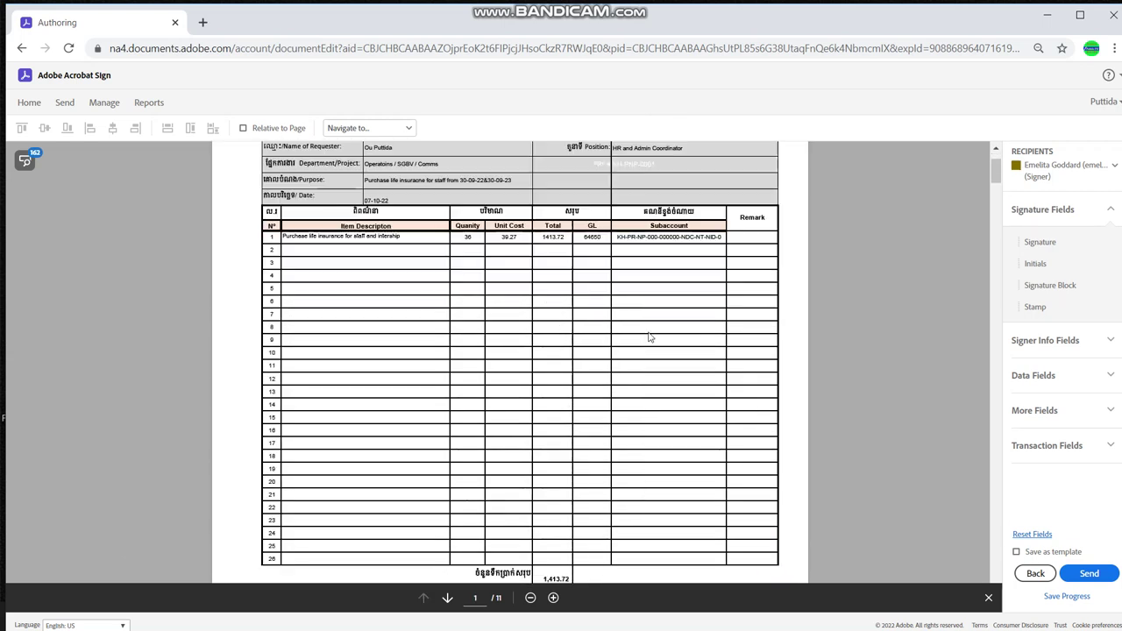
Place signature fields under Checked by and Approved by on the requisition
mouse_move(1040, 242)
left_mouse_down()
mouse_move(929, 301)
mouse_move(445, 256)
left_mouse_up()
left_click_drag(530, 282, 530, 267)
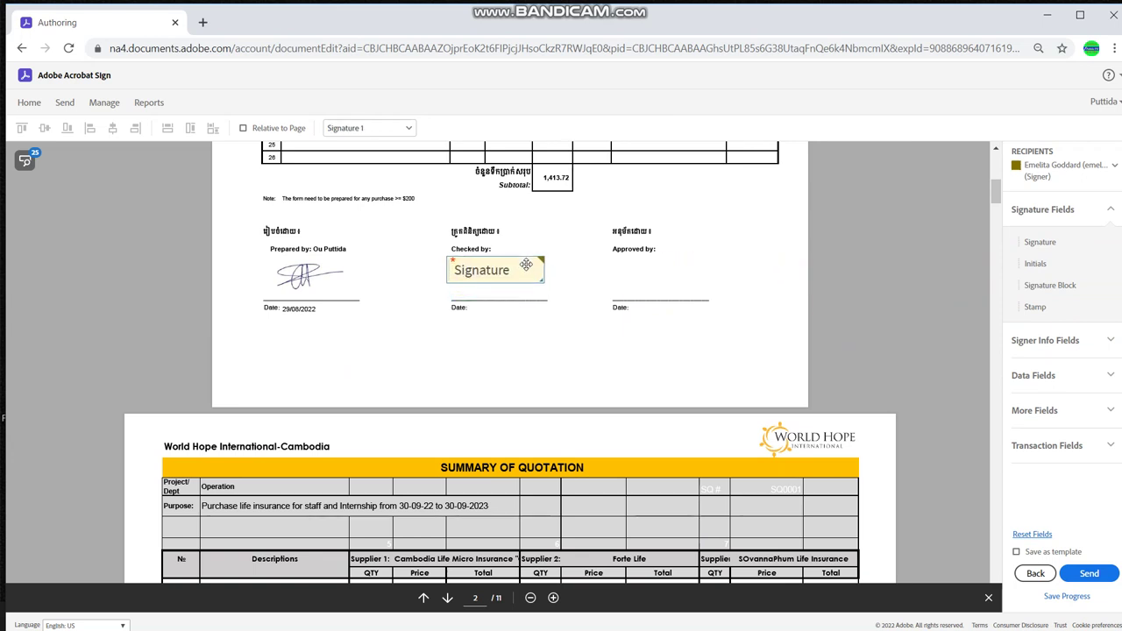
mouse_move(1040, 241)
left_mouse_down()
mouse_move(840, 263)
mouse_move(607, 263)
mouse_move(1051, 247)
mouse_move(536, 263)
mouse_move(554, 267)
left_mouse_up()
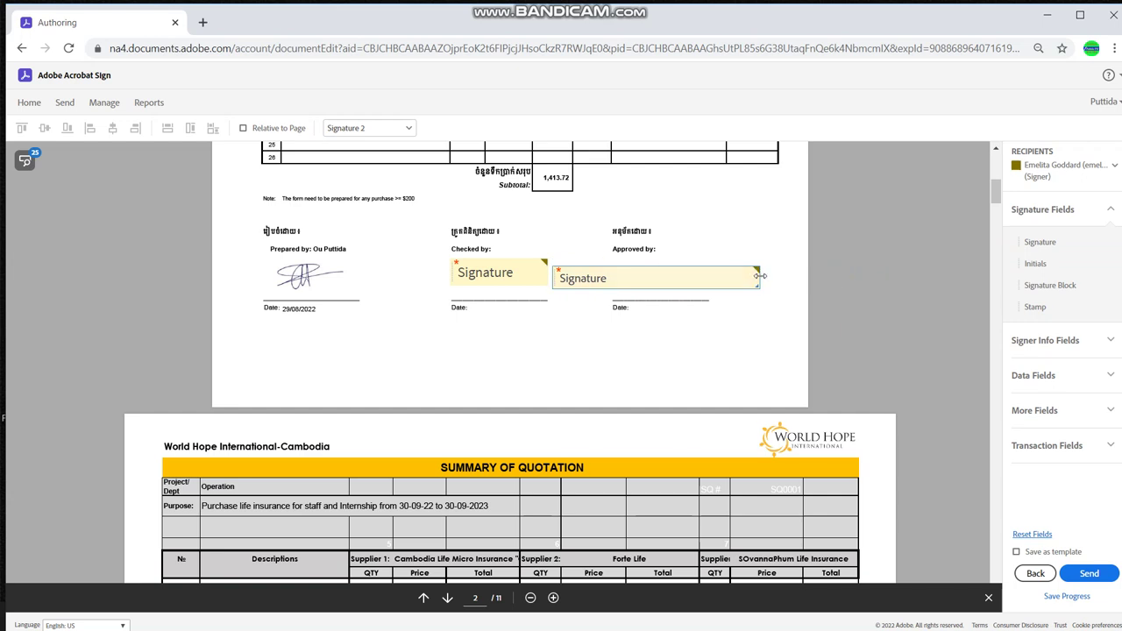
mouse_move(760, 277)
left_mouse_down()
mouse_move(689, 277)
mouse_move(695, 268)
mouse_move(747, 293)
mouse_move(711, 275)
left_mouse_up()
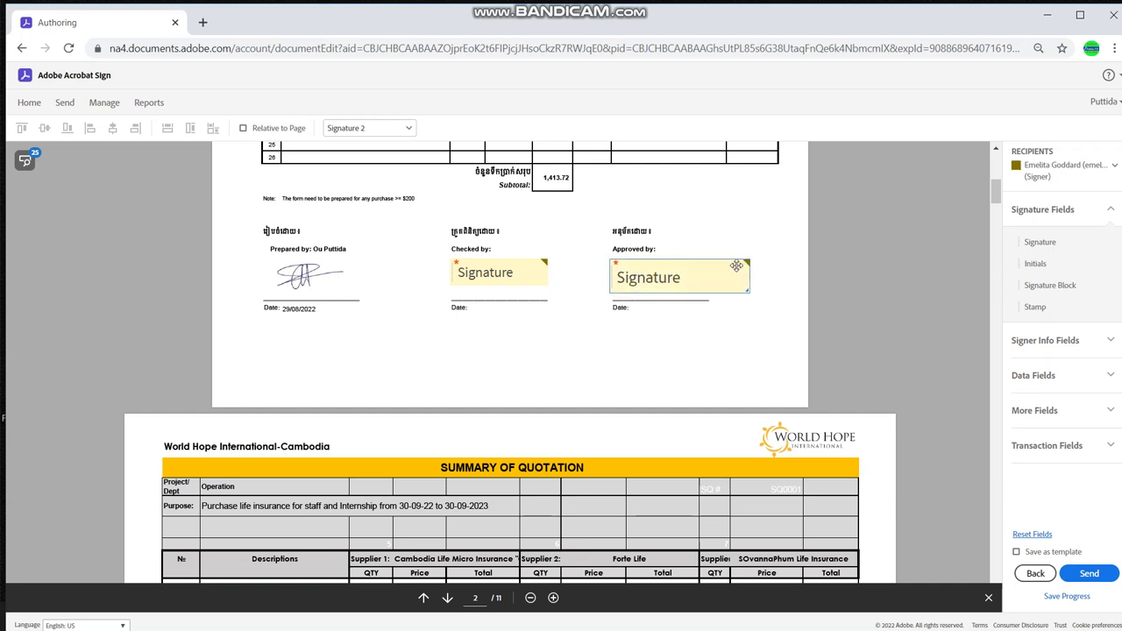
double_click(737, 266)
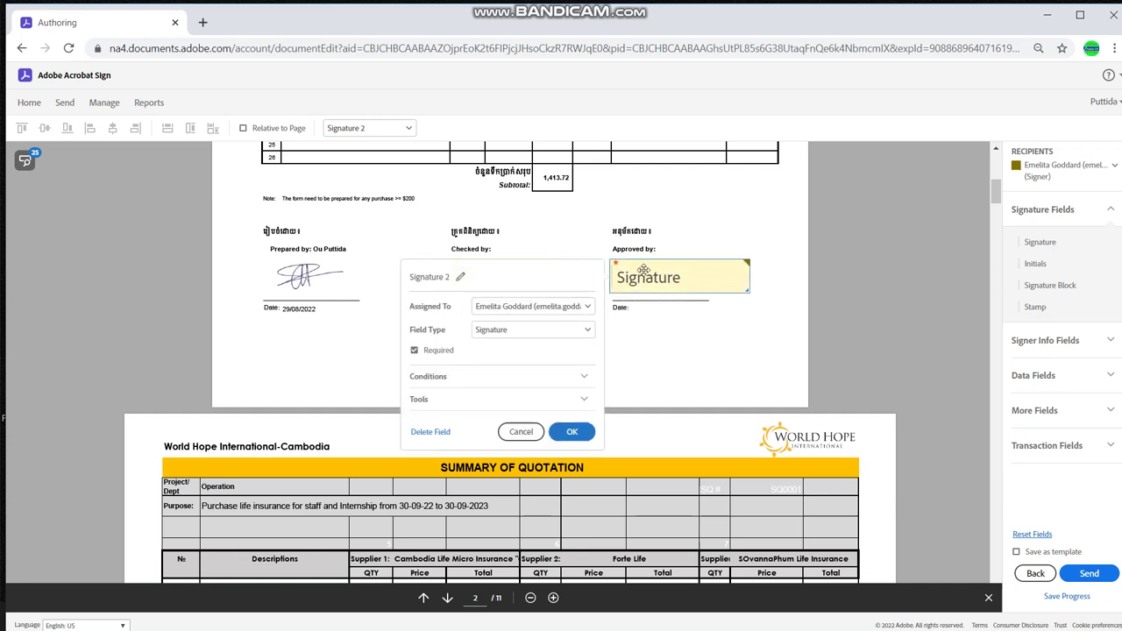
left_click(572, 431)
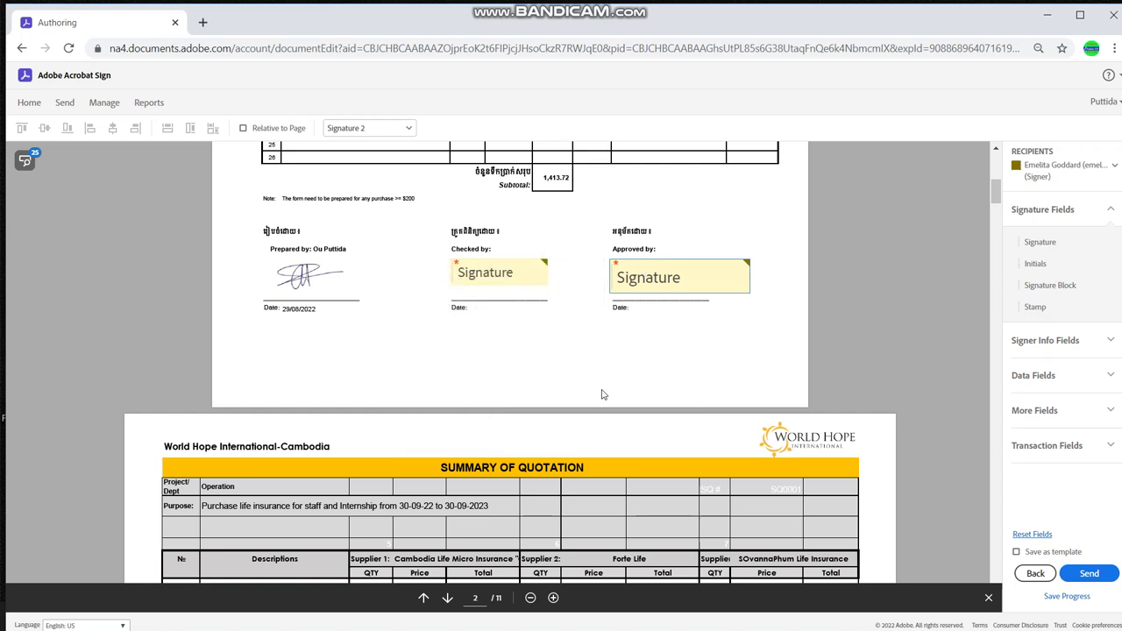
Widen the Checked by signature field and assign it to the second signer
left_click_drag(548, 277, 578, 275)
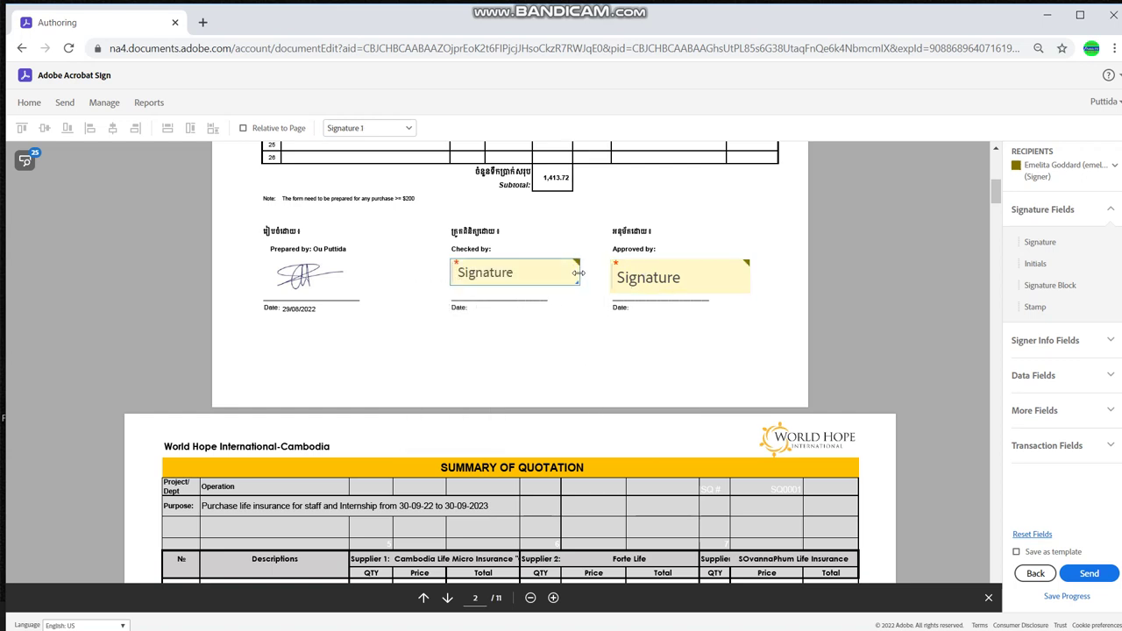
double_click(574, 265)
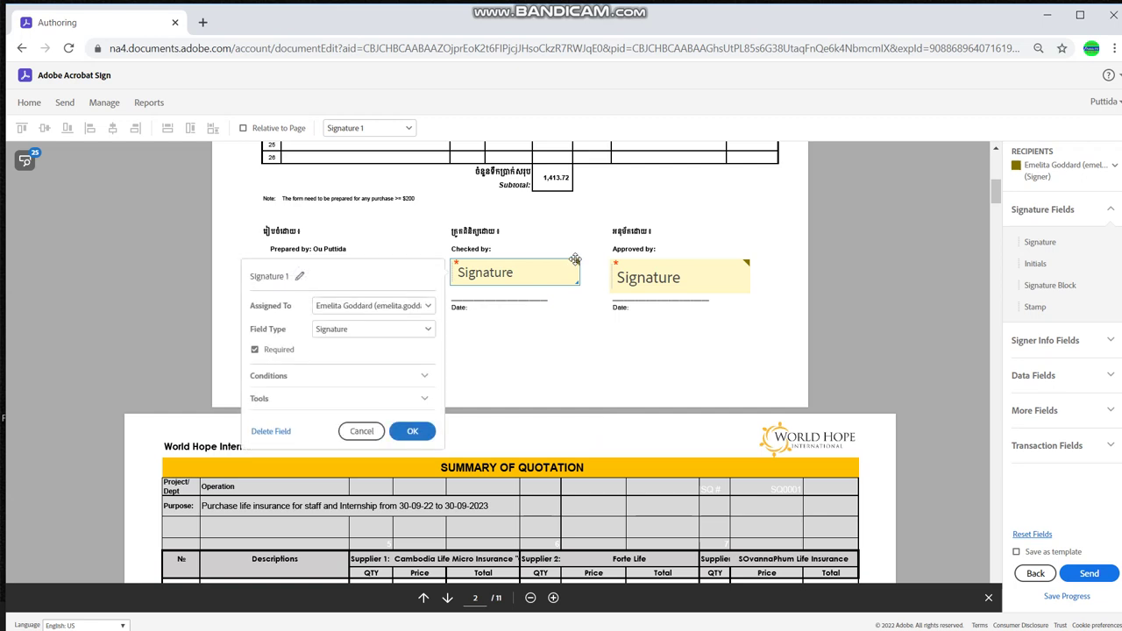
left_click(427, 306)
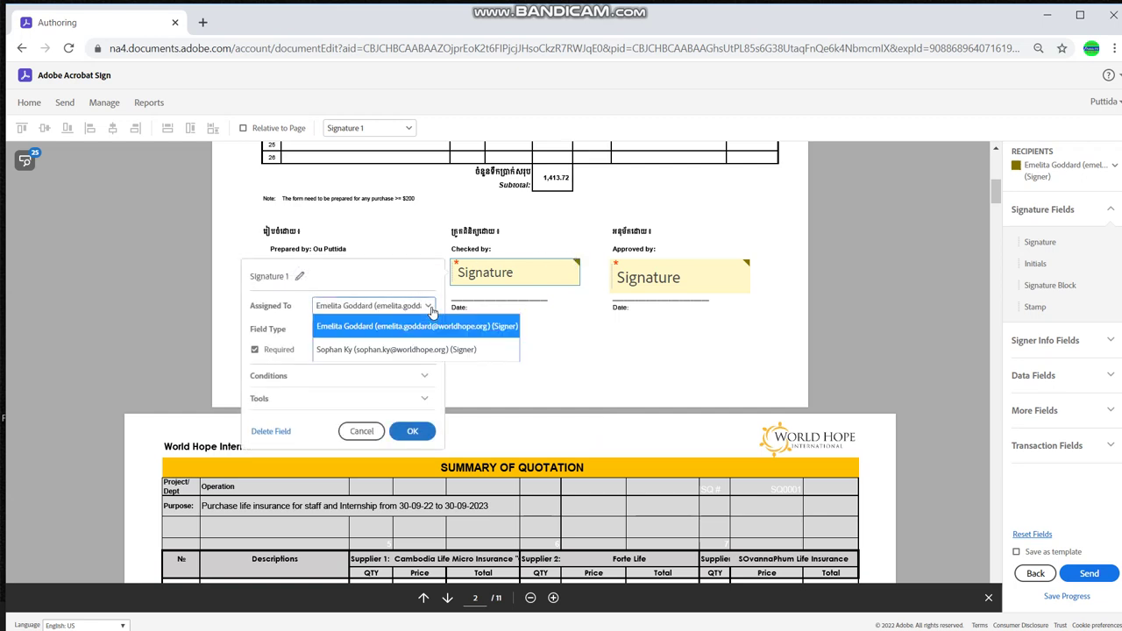
left_click(380, 351)
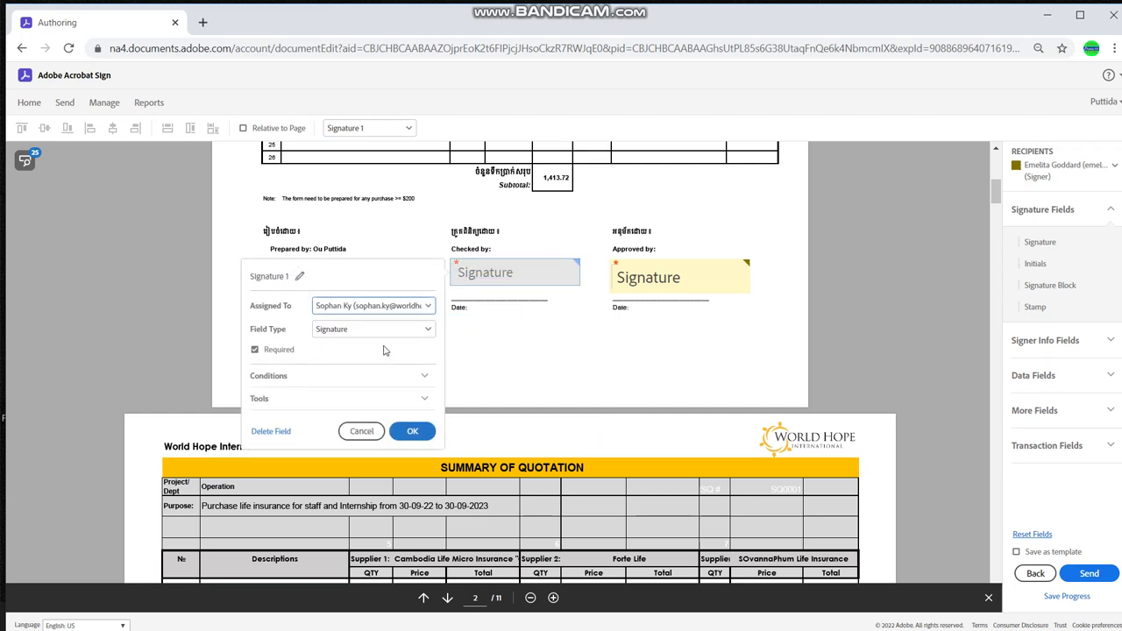
left_click(412, 431)
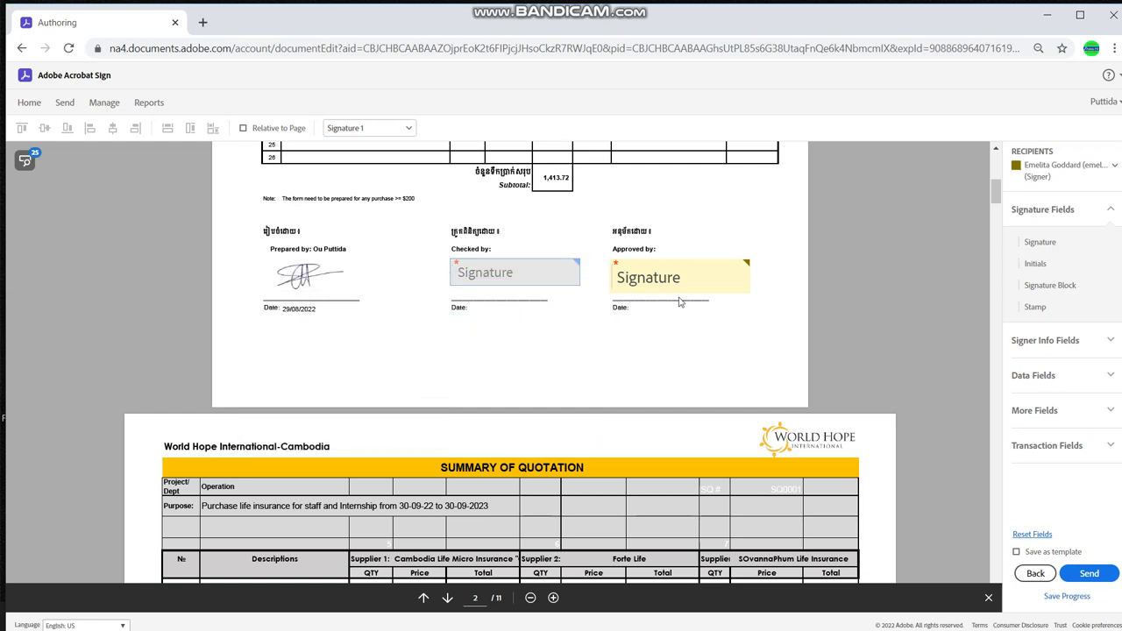
Add a Text Input field beside Date under Approved by, enlarge it, and make it a Date field
left_click(1056, 376)
left_click_drag(1052, 313, 631, 300)
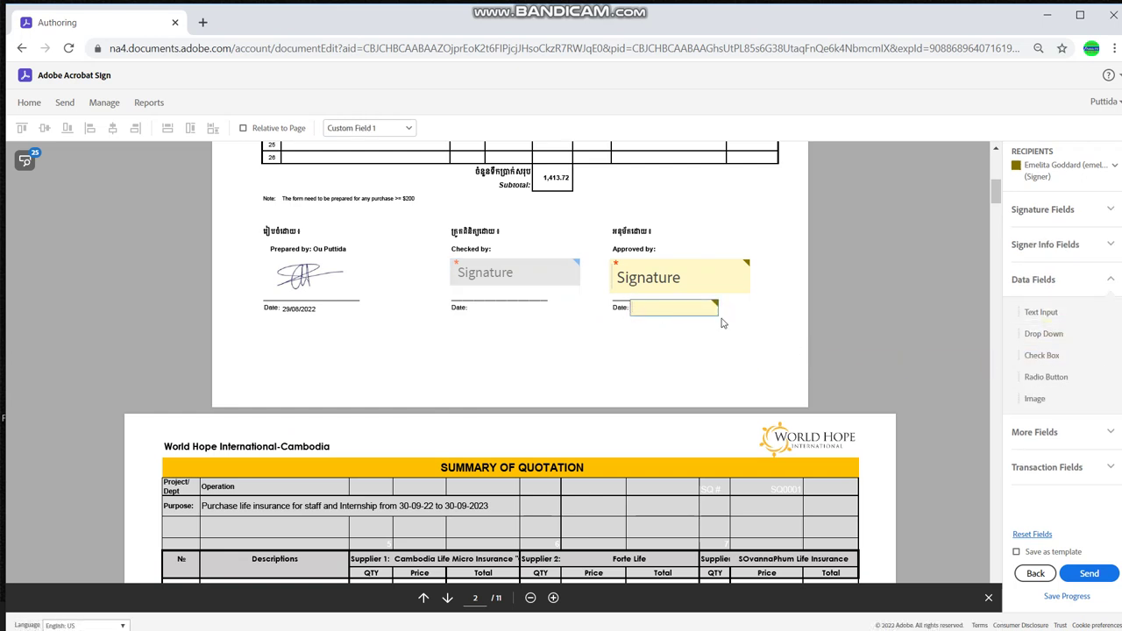
left_click_drag(714, 312, 743, 324)
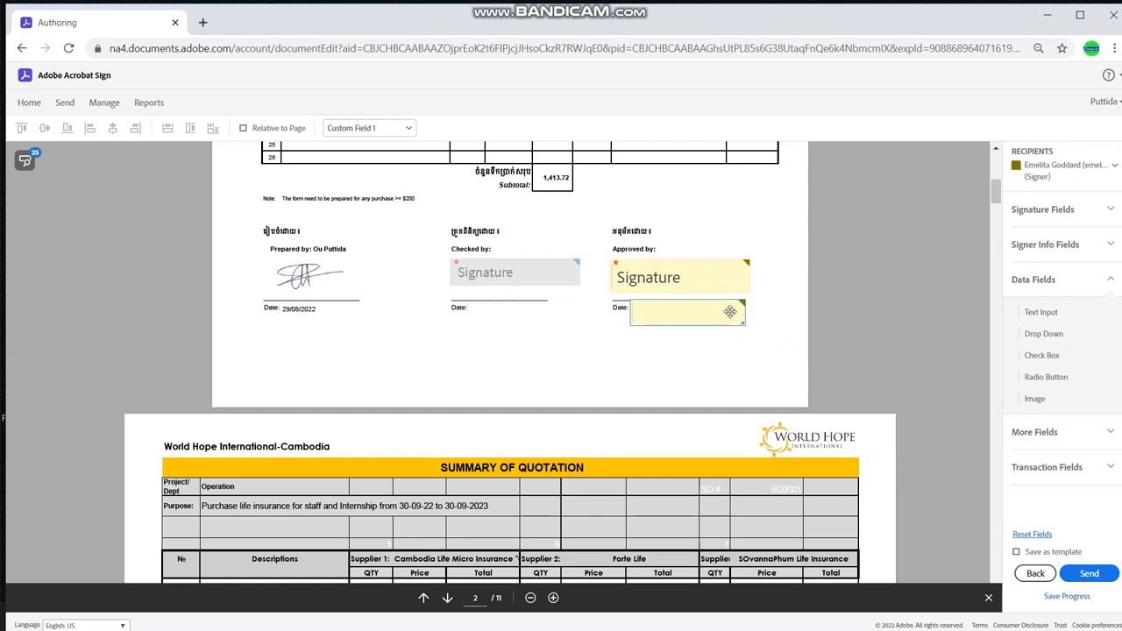
double_click(731, 312)
left_click(606, 288)
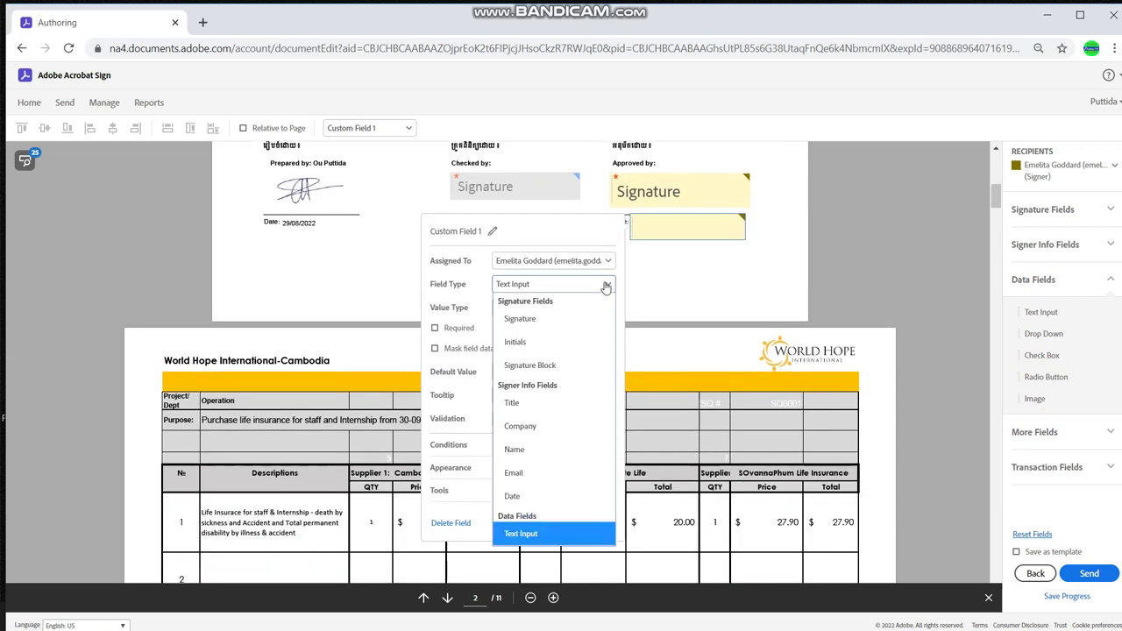
left_click(508, 499)
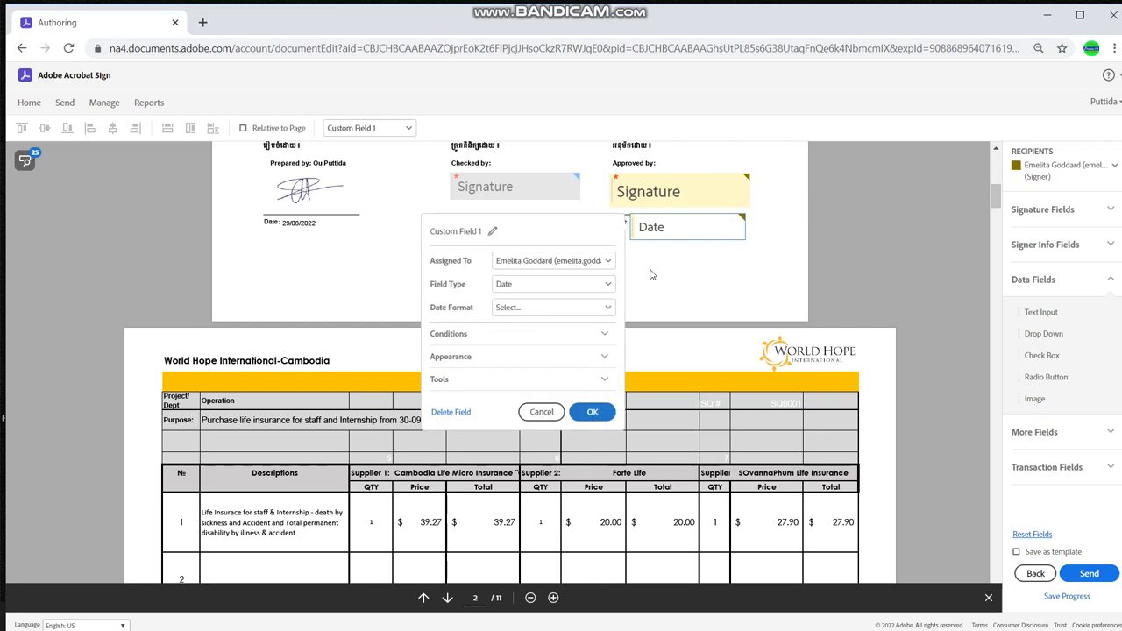
left_click(592, 412)
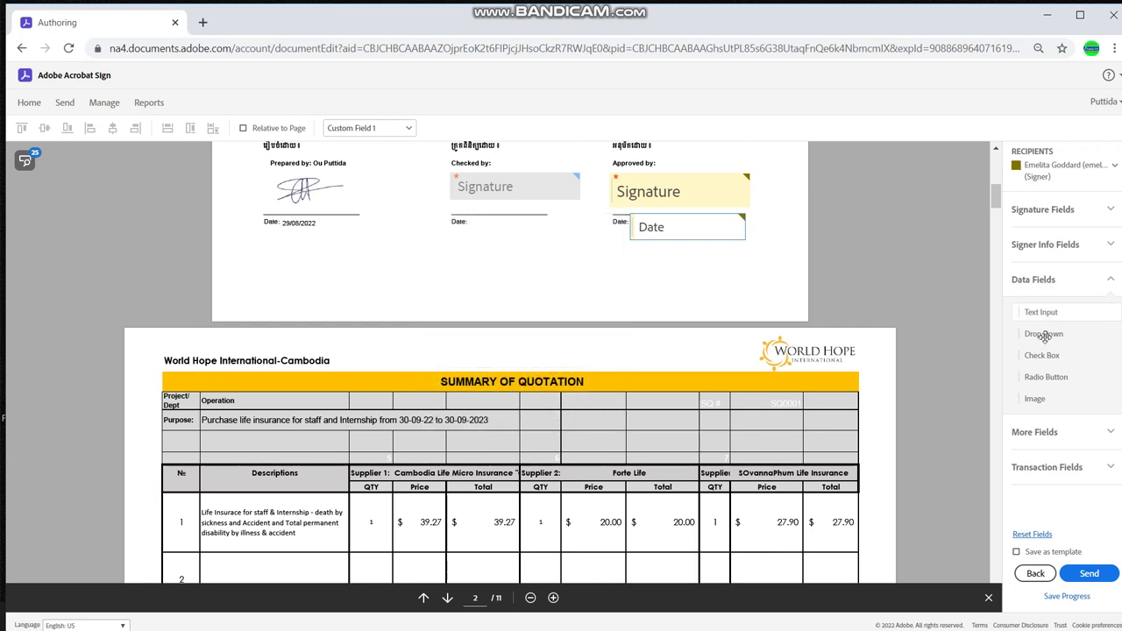
Add a widened field beside Date under Checked by, assign it to the second signer, and set it to Date
left_click_drag(1041, 312, 465, 219)
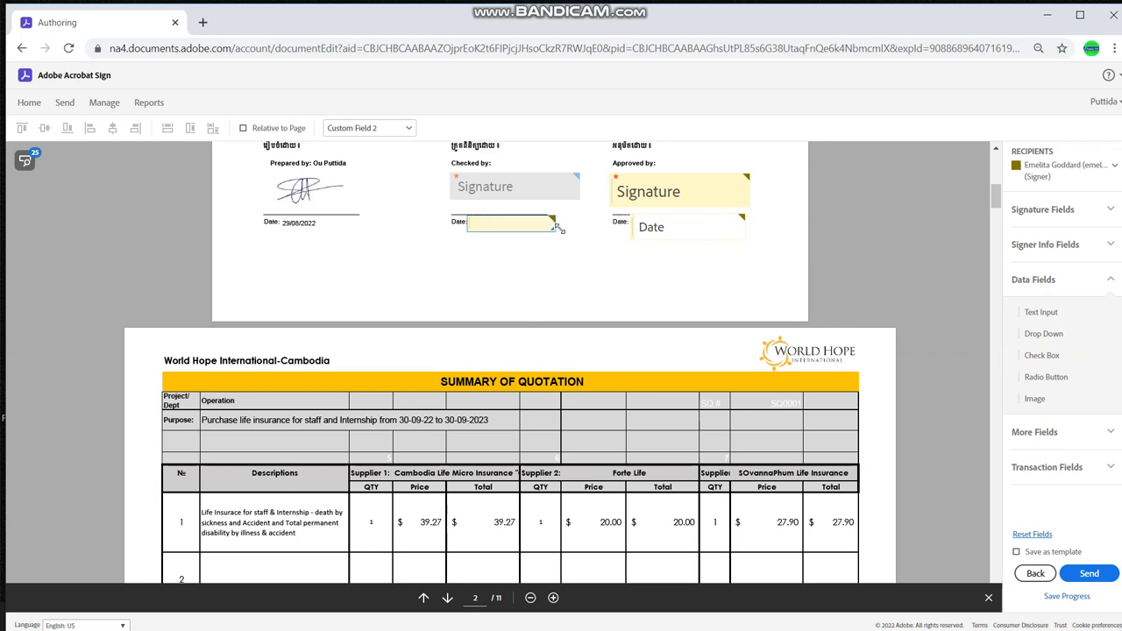
left_click_drag(557, 227, 580, 237)
double_click(539, 237)
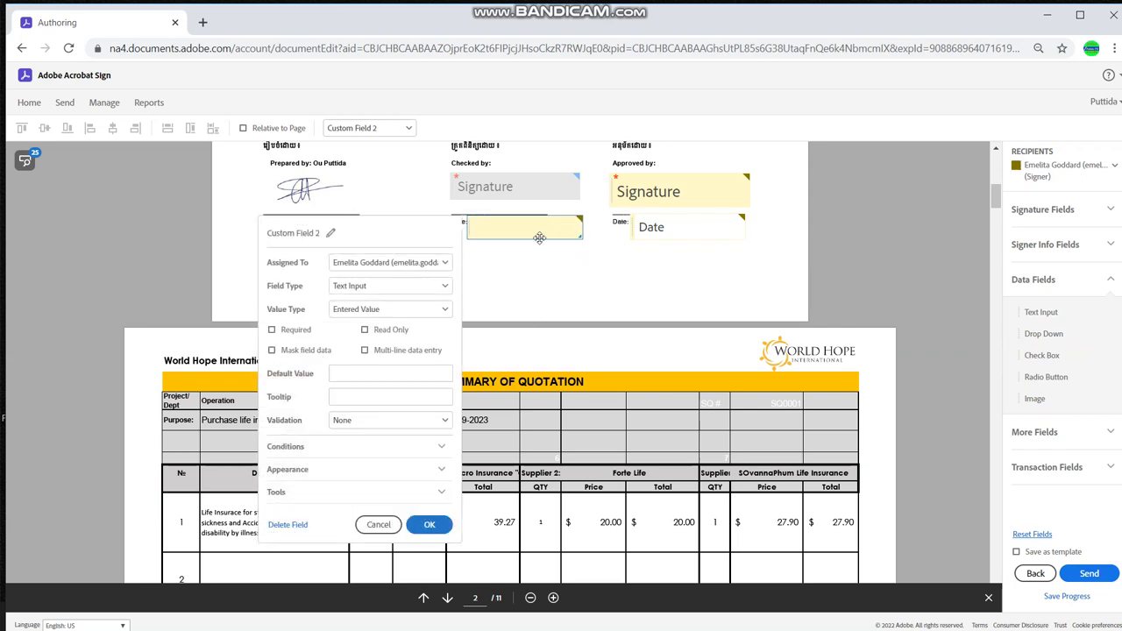
left_click(442, 262)
left_click(370, 341)
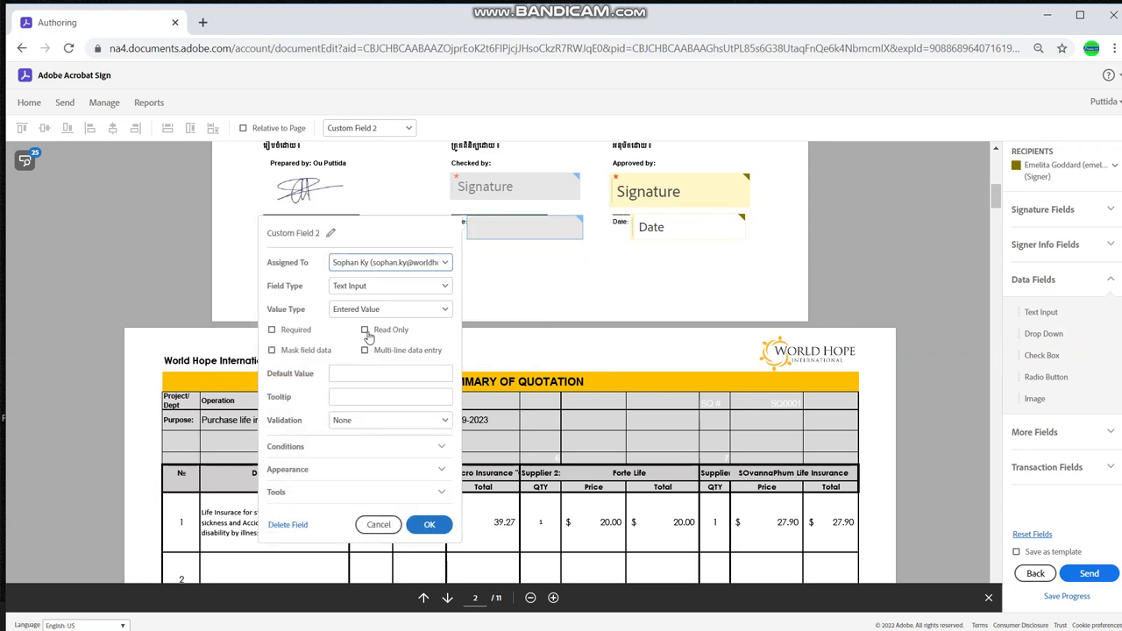
left_click(379, 288)
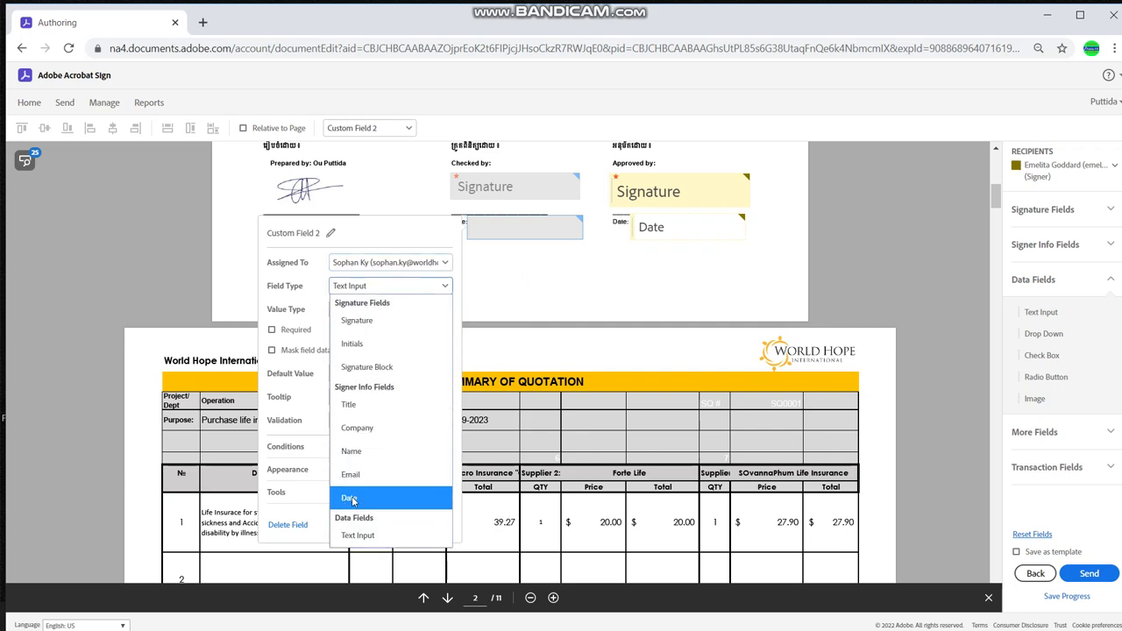
left_click(353, 500)
Confirm the Checked by Date field and scroll down to page 2's Prepared, Reviewed and Approved By section
left_click(428, 414)
scroll(587, 289, "down", 3)
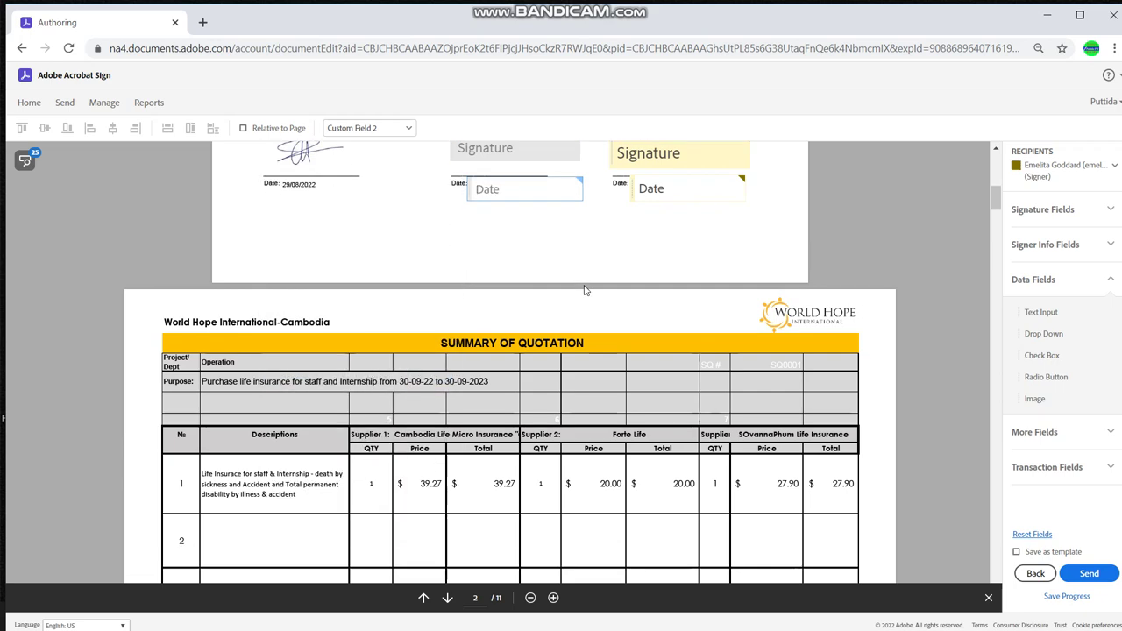
scroll(586, 288, "down", 2)
scroll(596, 272, "up", 10)
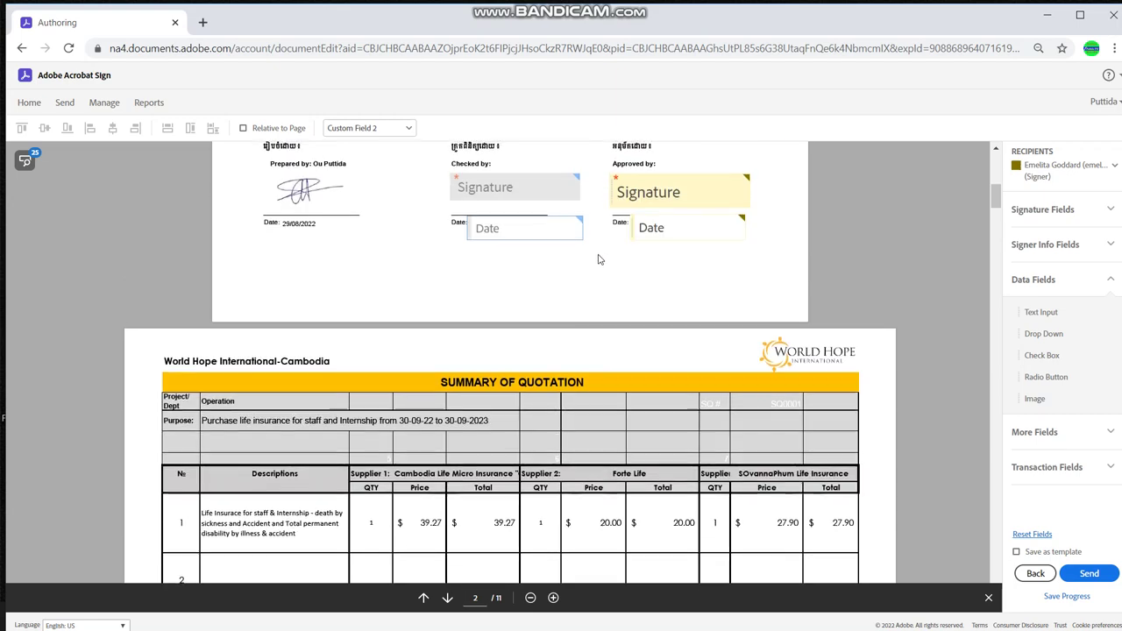
scroll(599, 258, "down", 10)
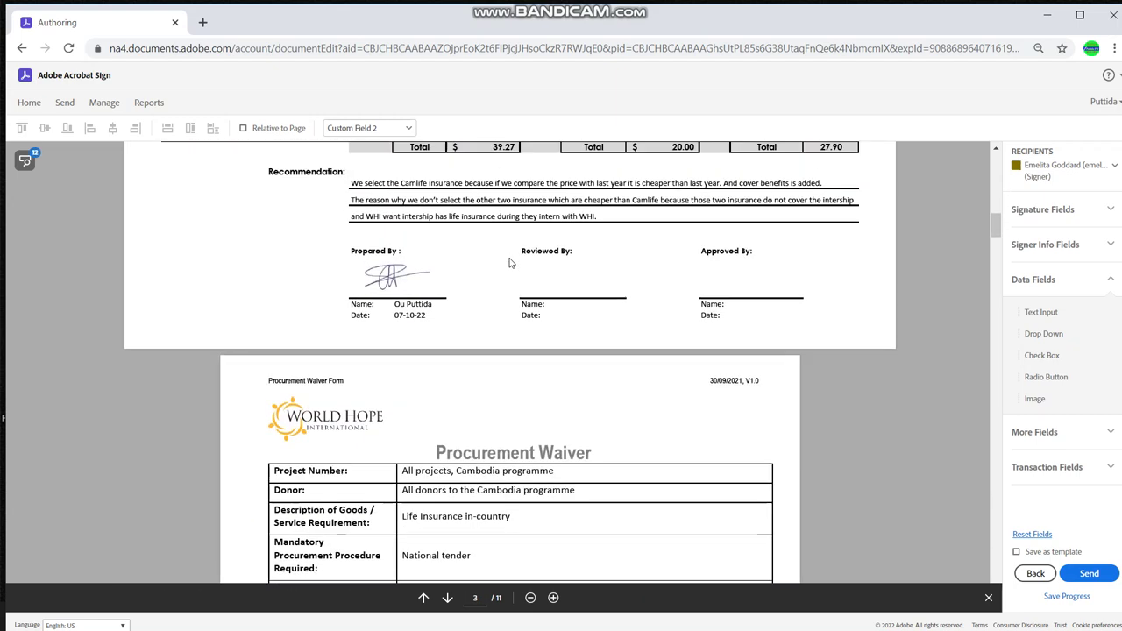
scroll(513, 263, "up", 2)
scroll(509, 263, "up", 3)
scroll(511, 260, "down", 5)
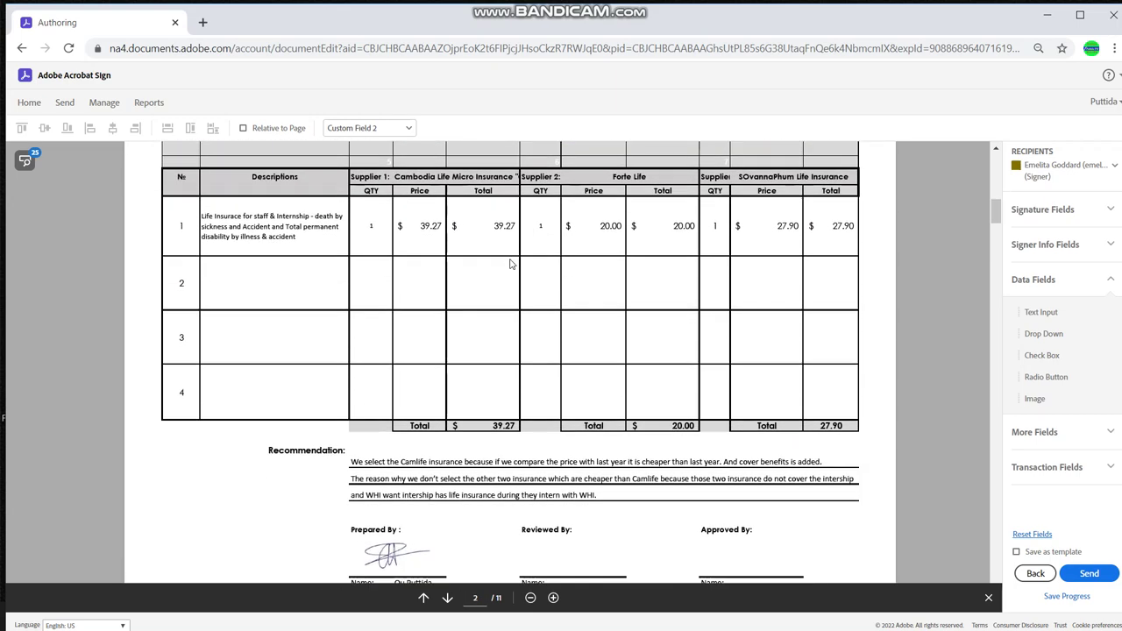